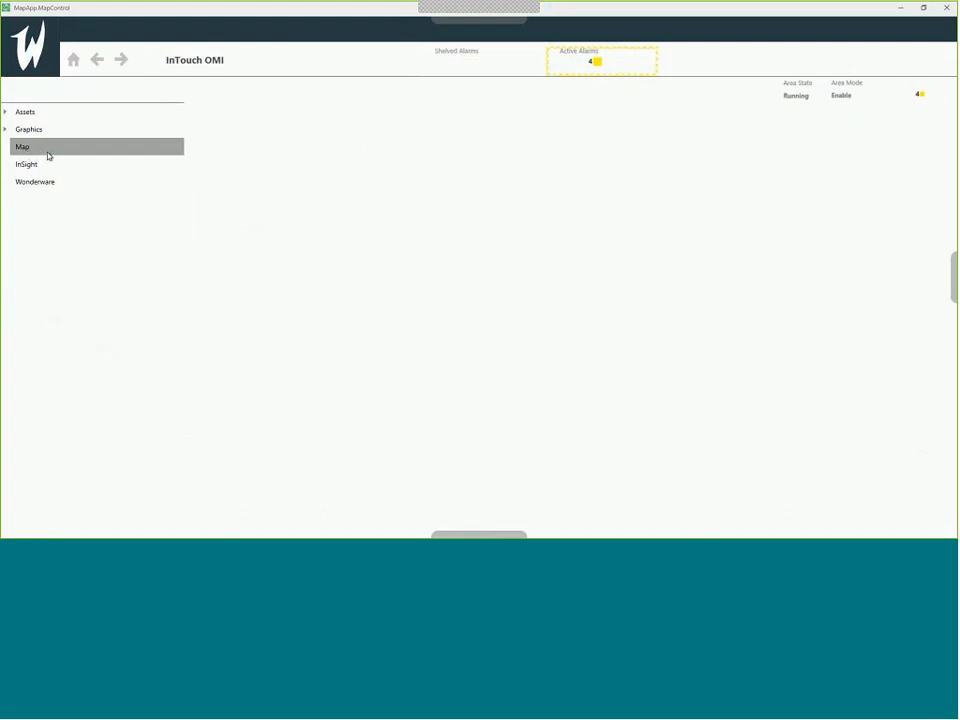
Open the Map view and look closer at the plant marker on the west coast of the United States.
{"action": "left_click", "coordinate": [47, 153]}
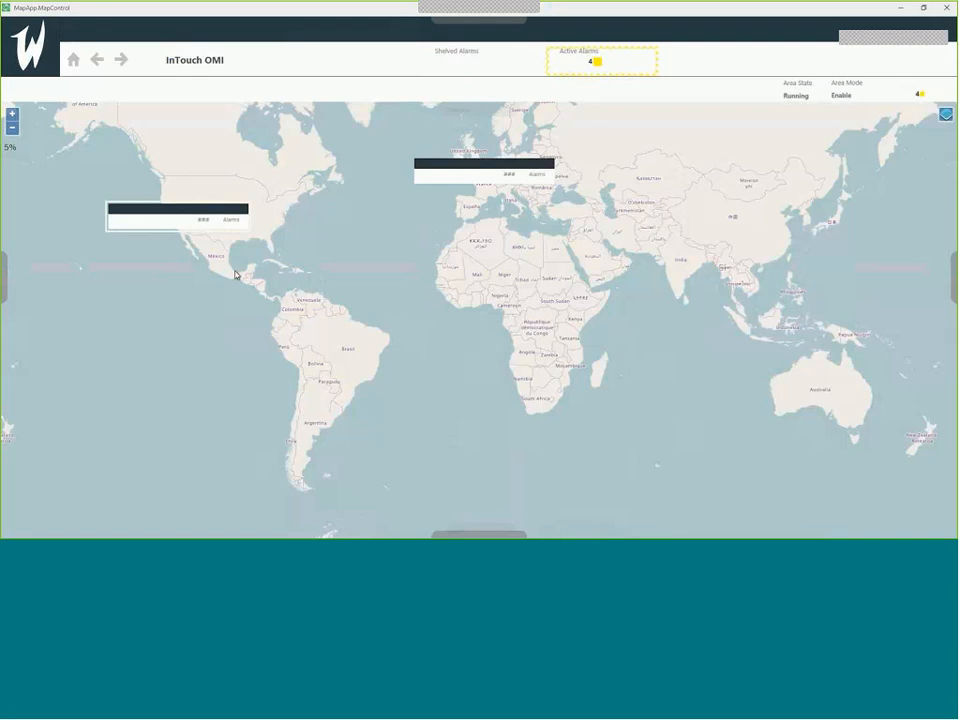
{"action": "left_click_drag", "start_coordinate": [197, 271], "coordinate": [309, 334]}
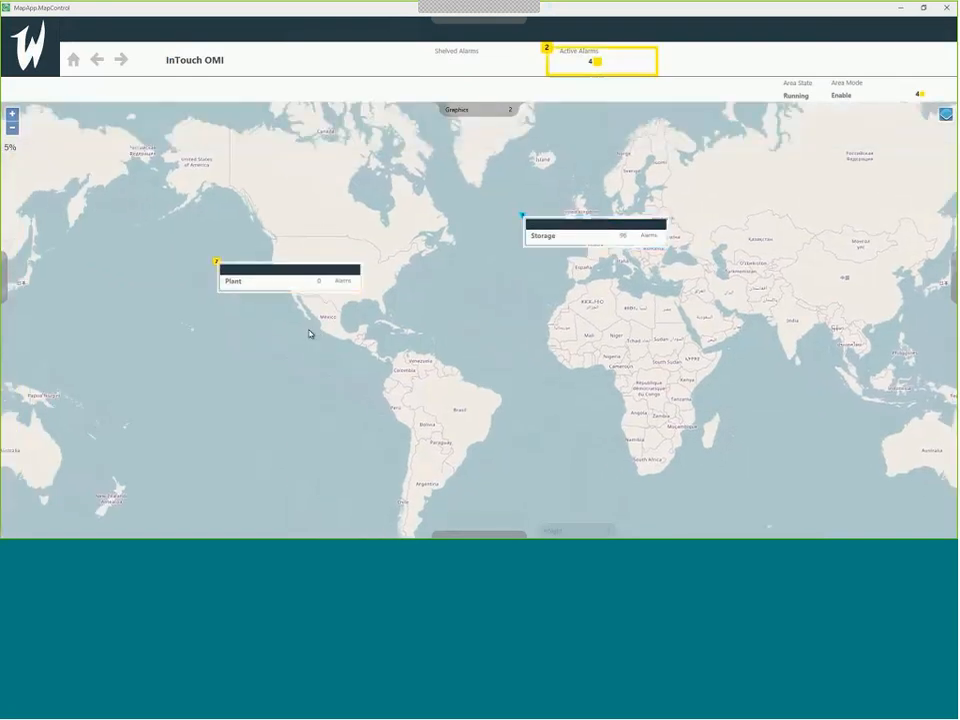
{"action": "scroll", "coordinate": [306, 321], "scroll_direction": "up", "scroll_amount": 3}
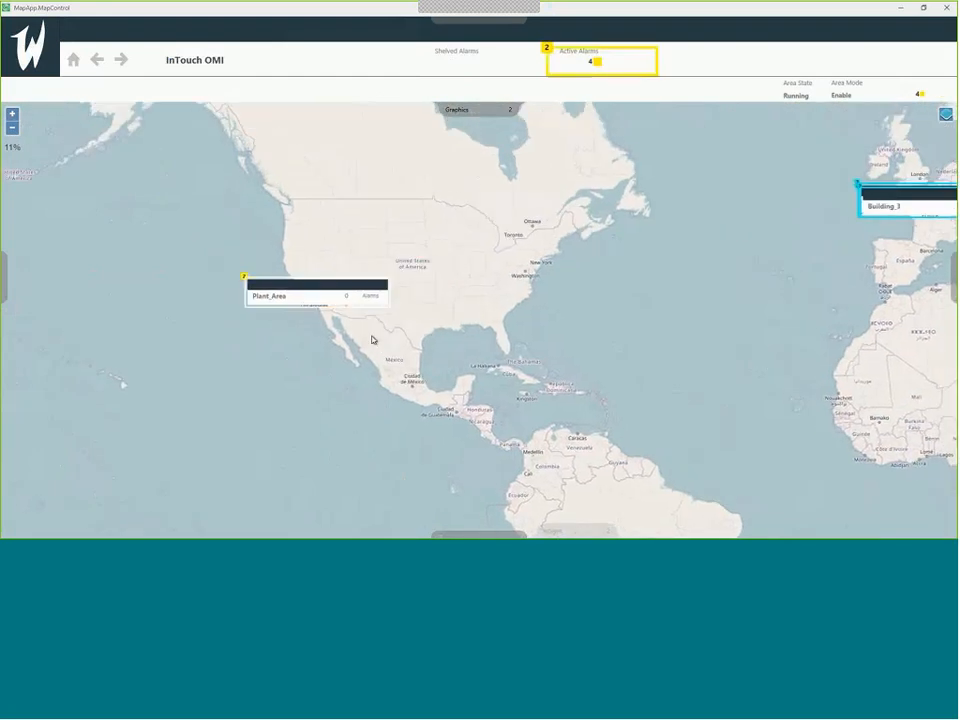
{"action": "scroll", "coordinate": [370, 328], "scroll_direction": "up", "scroll_amount": 2}
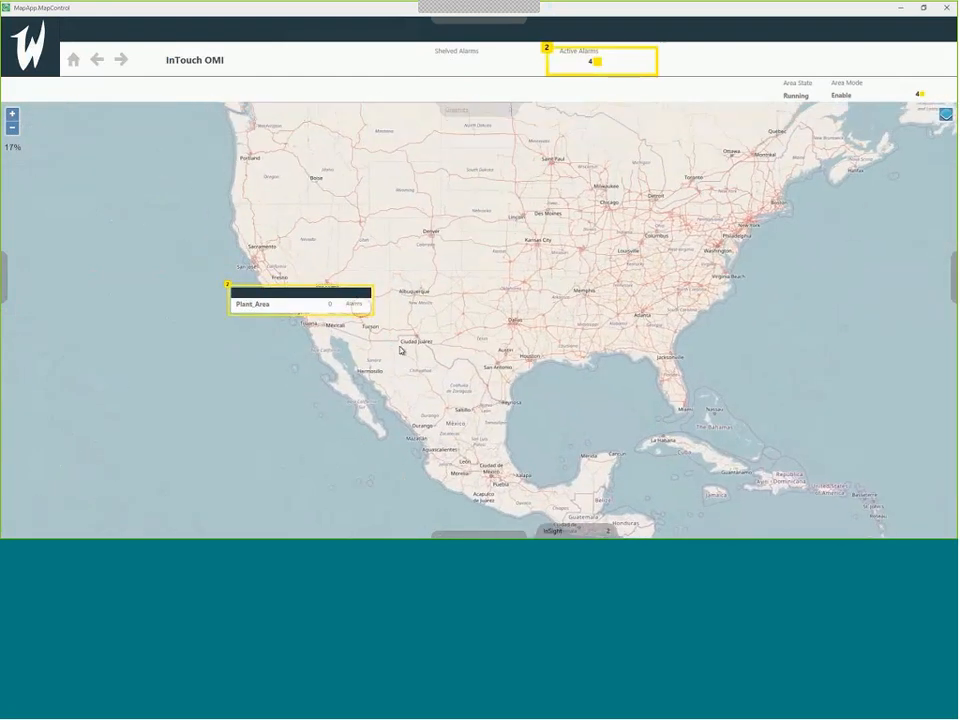
Show the Precipitation overlay on the map, and replace it with the Temperature overlay.
{"action": "mouse_move", "coordinate": [945, 119]}
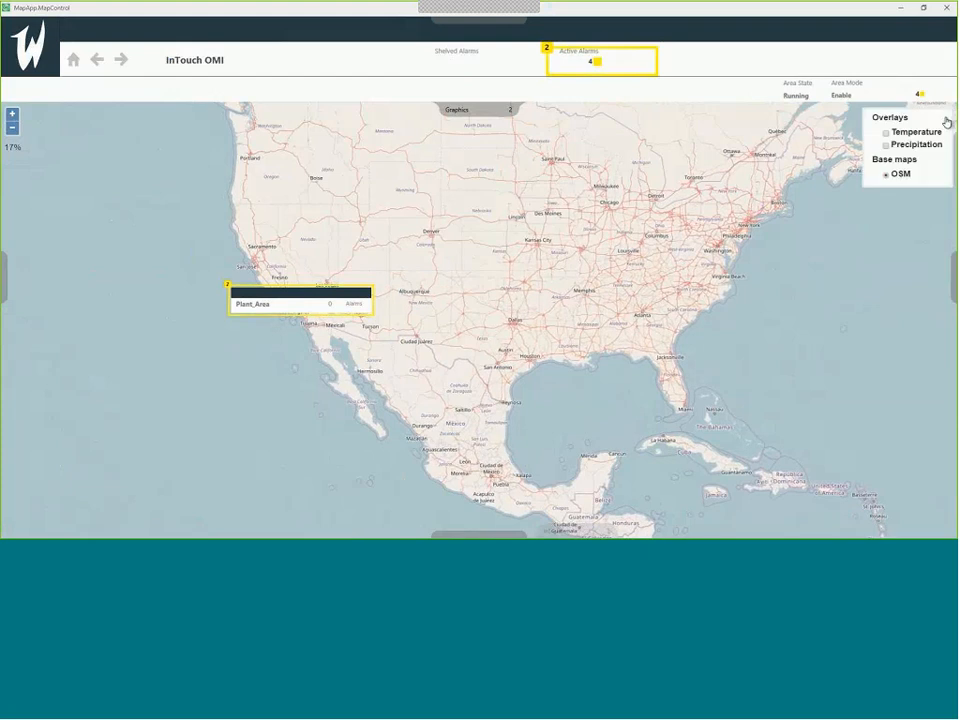
{"action": "left_click", "coordinate": [886, 146]}
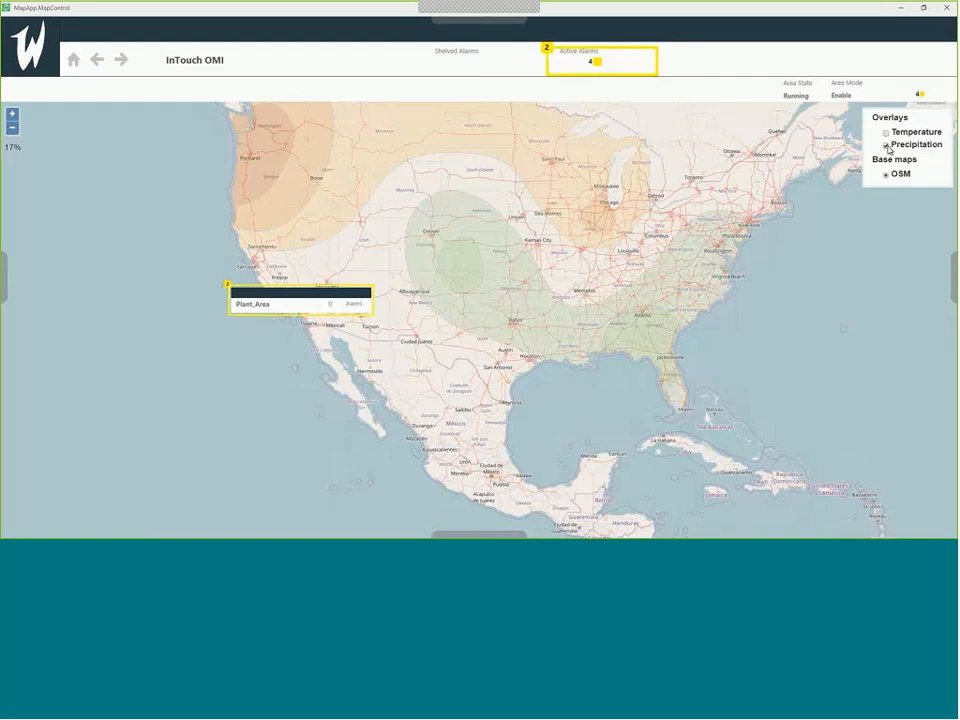
{"action": "left_click", "coordinate": [886, 146]}
{"action": "left_click", "coordinate": [886, 133]}
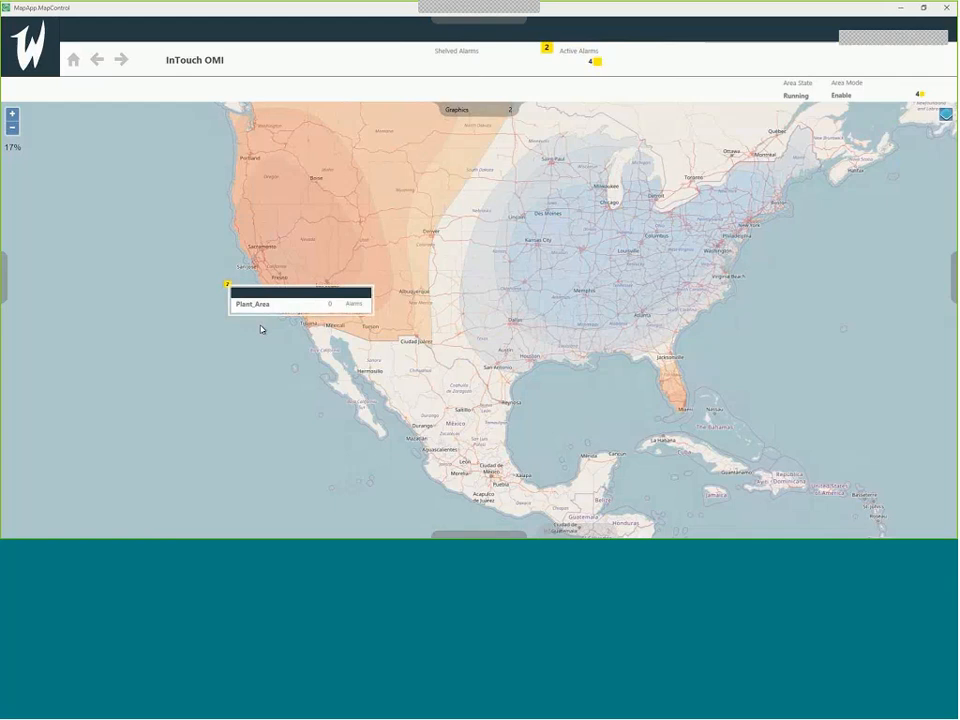
Examine the plant marker in southern California at increasing map detail, down to the streets around Lake Forest.
{"action": "scroll", "coordinate": [270, 320], "scroll_direction": "up", "scroll_amount": 2}
{"action": "scroll", "coordinate": [333, 252], "scroll_direction": "up", "scroll_amount": 3}
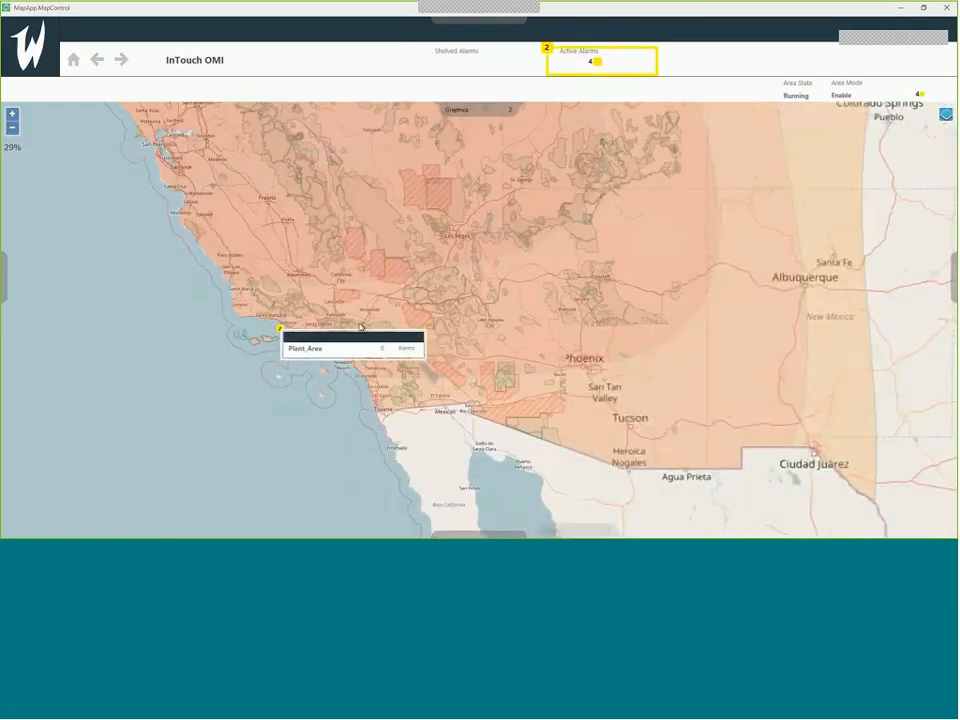
{"action": "scroll", "coordinate": [354, 380], "scroll_direction": "up", "scroll_amount": 1}
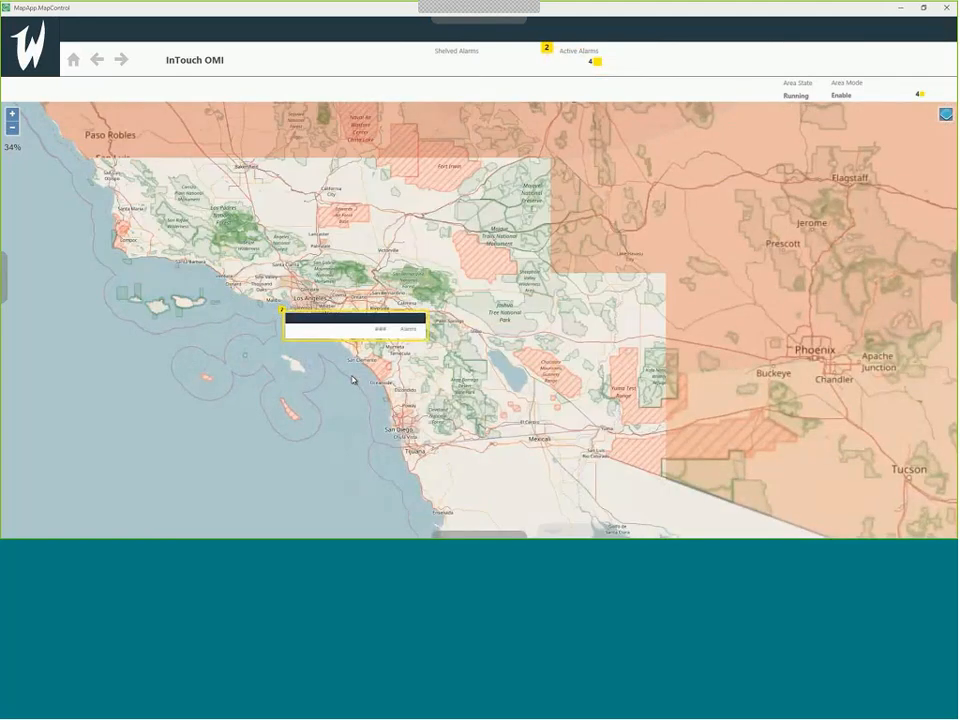
{"action": "scroll", "coordinate": [345, 345], "scroll_direction": "up", "scroll_amount": 1}
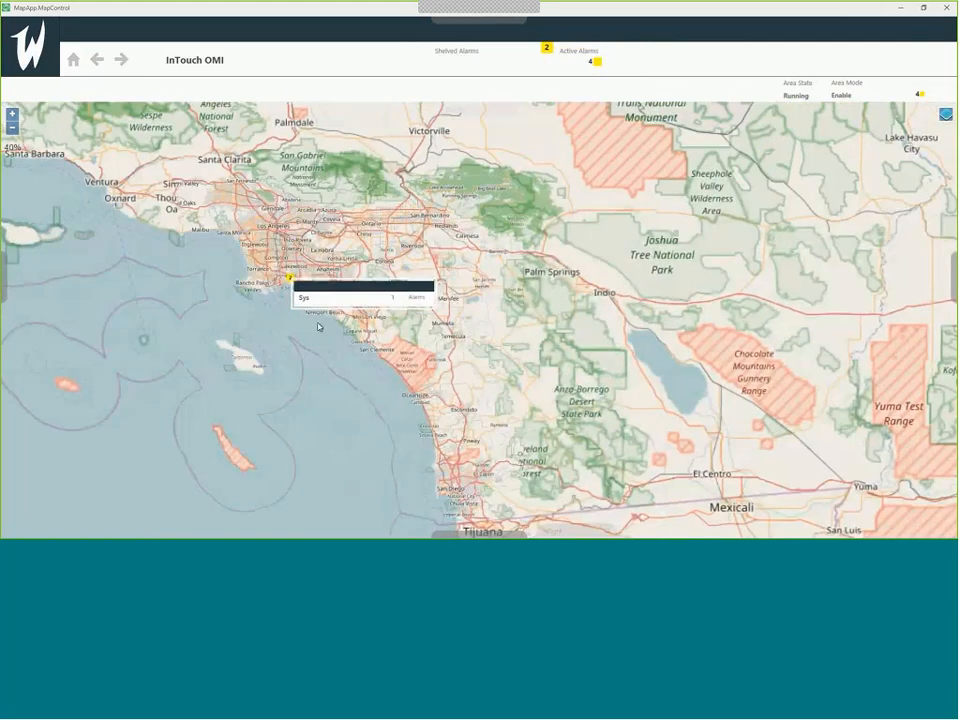
{"action": "scroll", "coordinate": [340, 322], "scroll_direction": "up", "scroll_amount": 1}
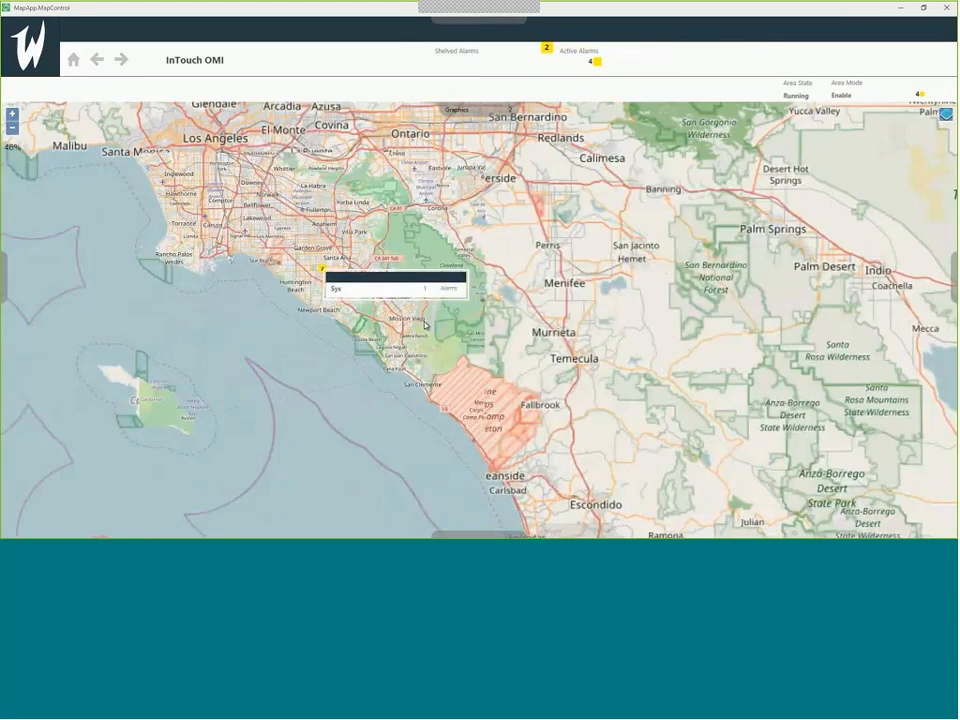
{"action": "scroll", "coordinate": [424, 325], "scroll_direction": "up", "scroll_amount": 1}
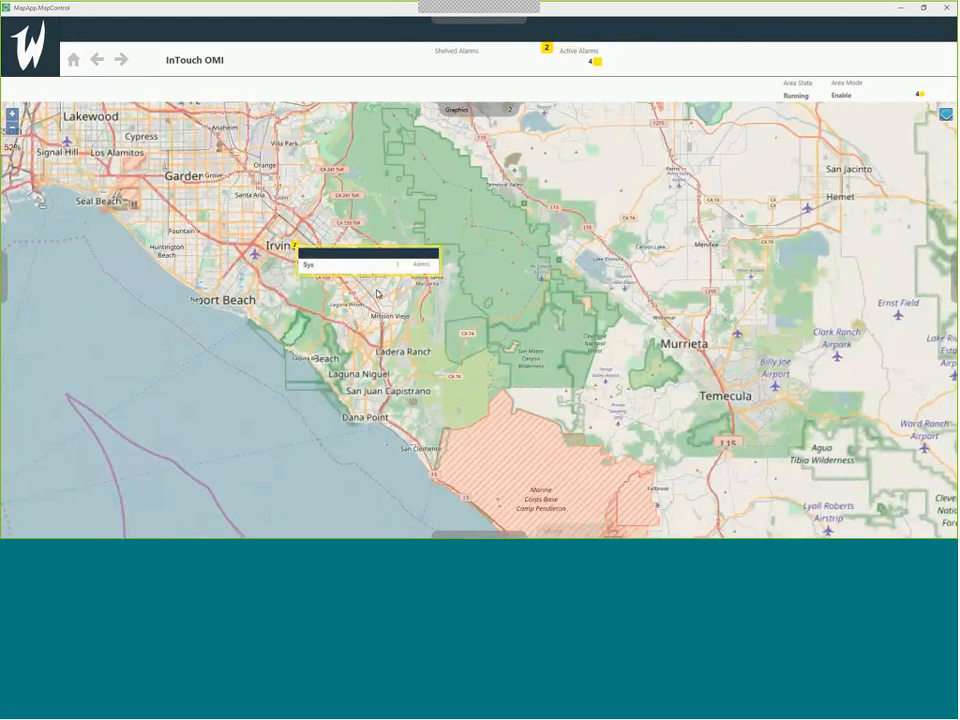
{"action": "scroll", "coordinate": [378, 294], "scroll_direction": "up", "scroll_amount": 1}
{"action": "left_click_drag", "start_coordinate": [378, 311], "coordinate": [374, 368]}
{"action": "scroll", "coordinate": [371, 332], "scroll_direction": "up", "scroll_amount": 1}
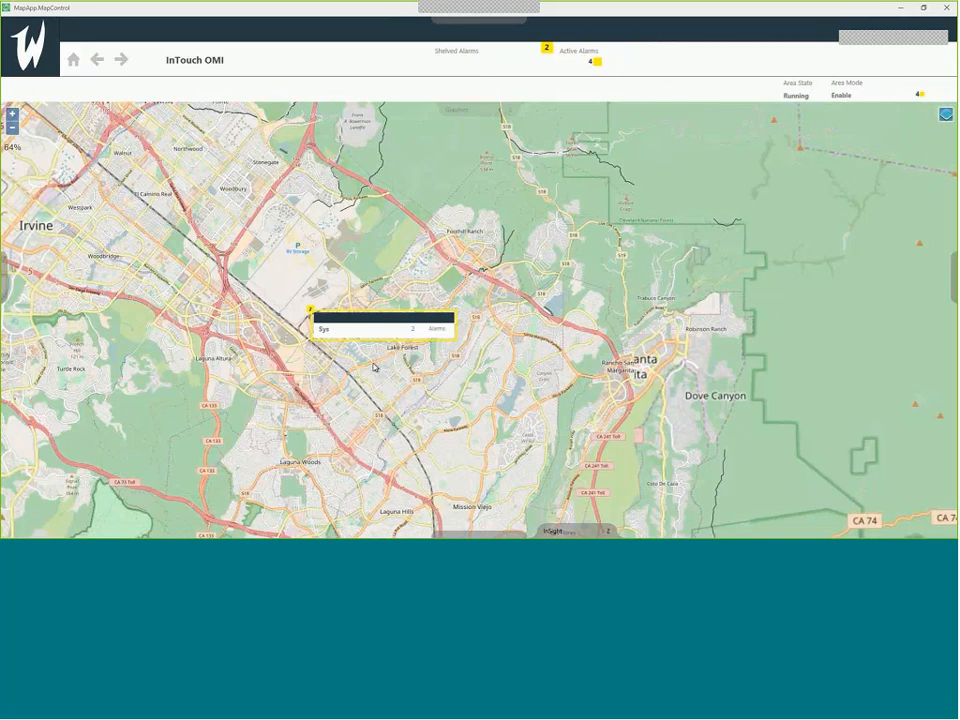
{"action": "scroll", "coordinate": [374, 368], "scroll_direction": "up", "scroll_amount": 1}
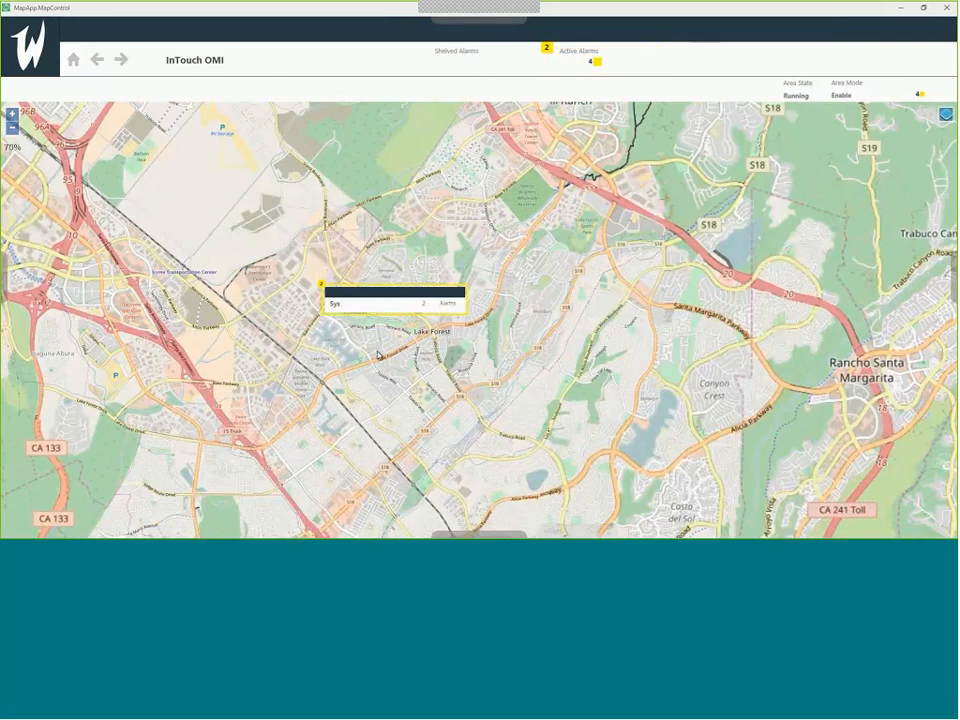
Return to the world map and examine both the Plant marker in North America and the Storage marker in Europe.
{"action": "scroll", "coordinate": [378, 355], "scroll_direction": "down", "scroll_amount": 1}
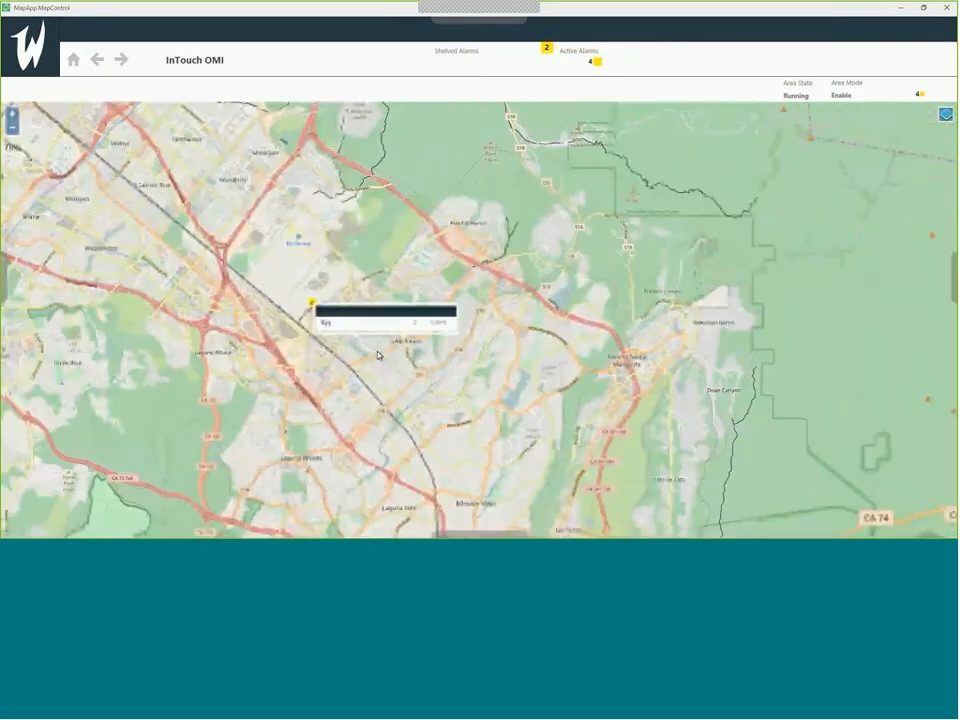
{"action": "scroll", "coordinate": [378, 355], "scroll_direction": "down", "scroll_amount": 3}
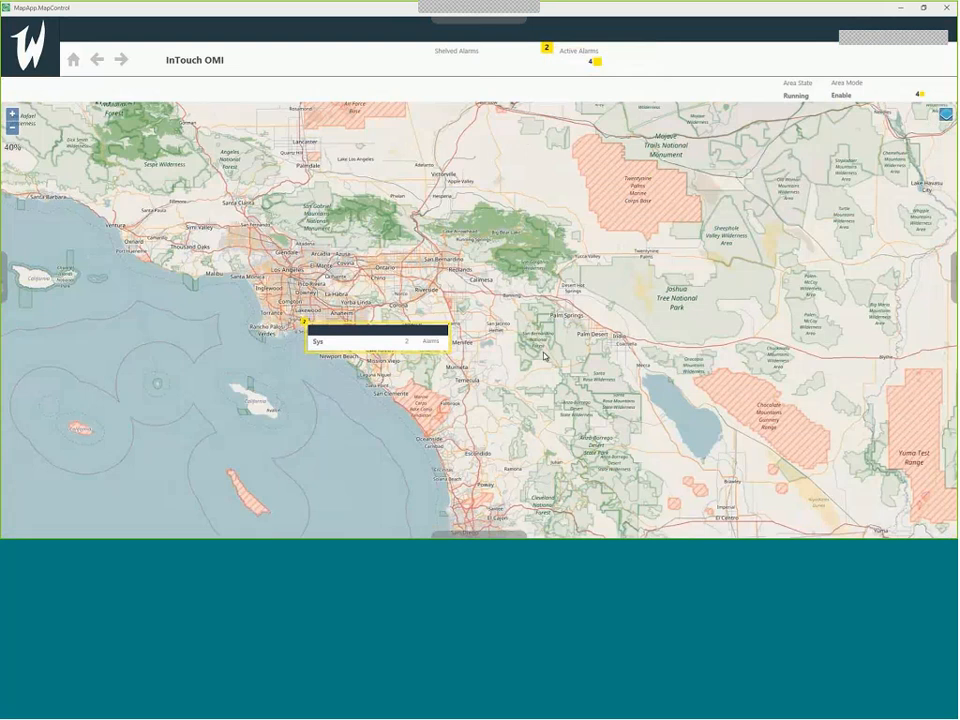
{"action": "scroll", "coordinate": [543, 355], "scroll_direction": "down", "scroll_amount": 3}
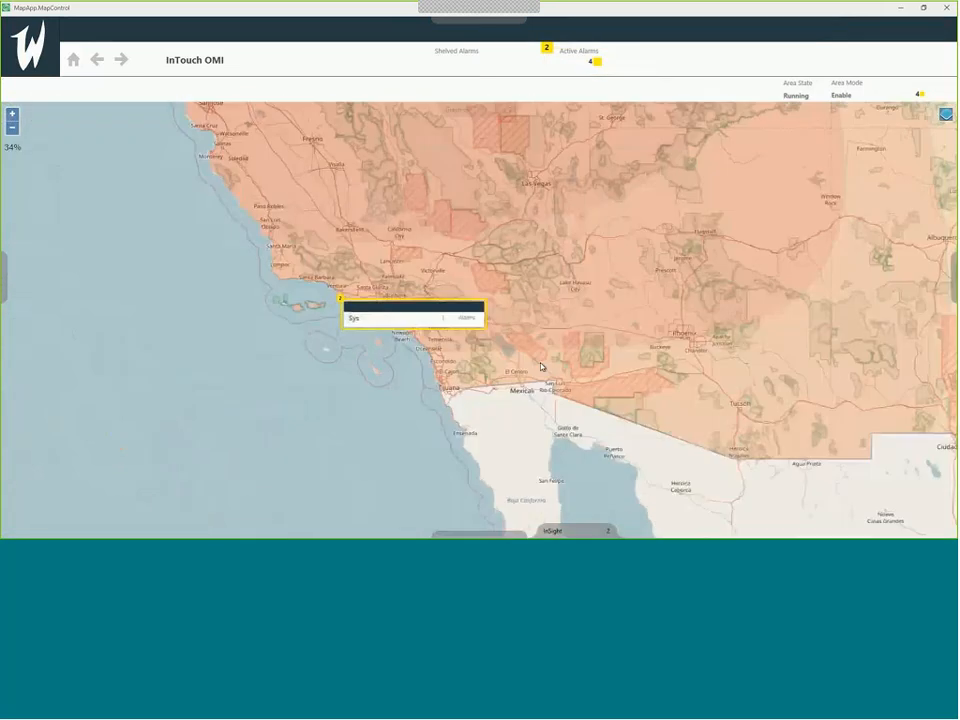
{"action": "scroll", "coordinate": [541, 367], "scroll_direction": "down", "scroll_amount": 2}
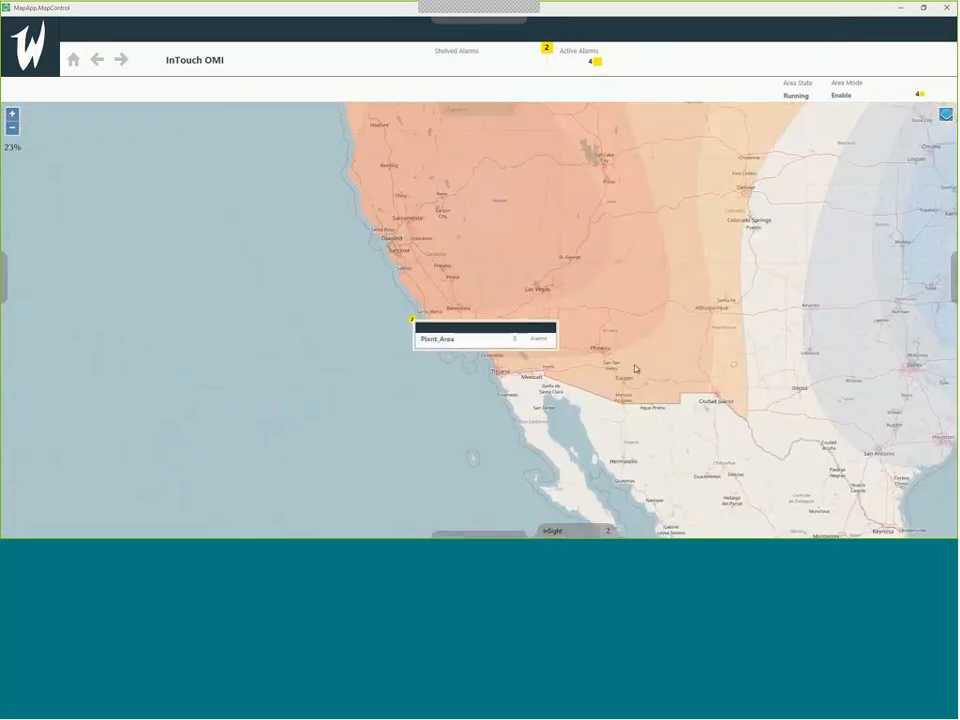
{"action": "scroll", "coordinate": [634, 369], "scroll_direction": "down", "scroll_amount": 3}
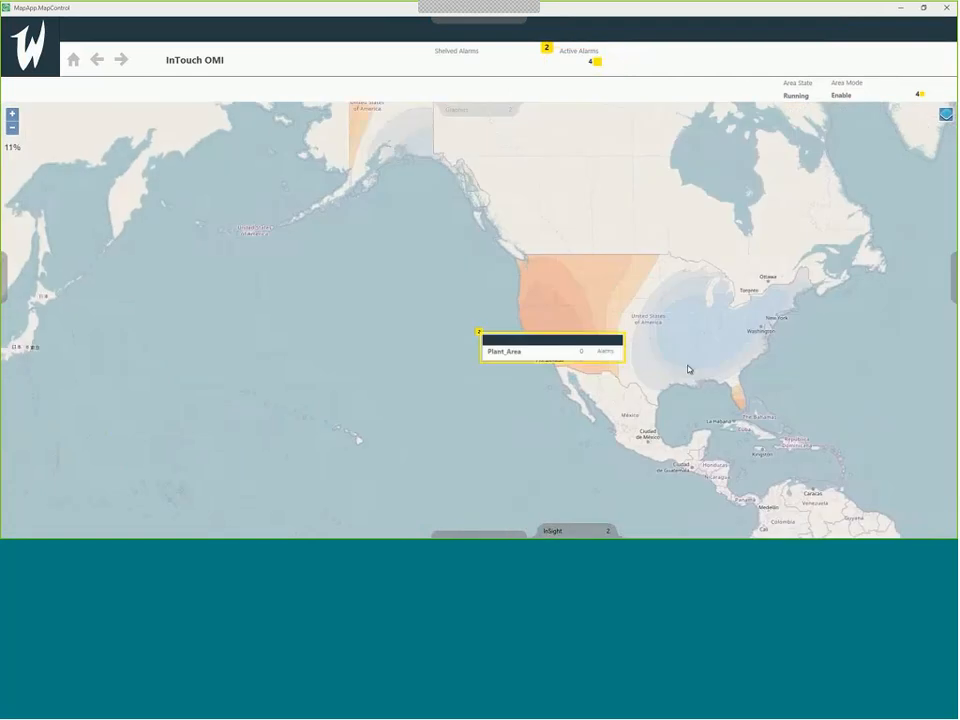
{"action": "scroll", "coordinate": [688, 369], "scroll_direction": "down", "scroll_amount": 2}
{"action": "left_click_drag", "start_coordinate": [786, 356], "coordinate": [377, 321]}
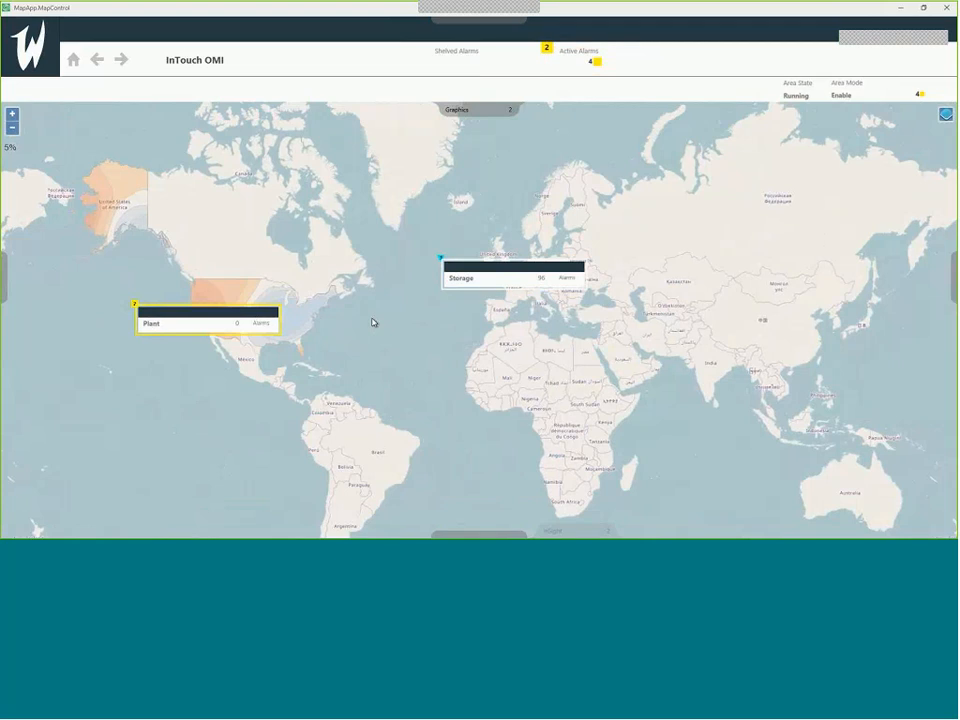
{"action": "left_click_drag", "start_coordinate": [387, 222], "coordinate": [349, 241]}
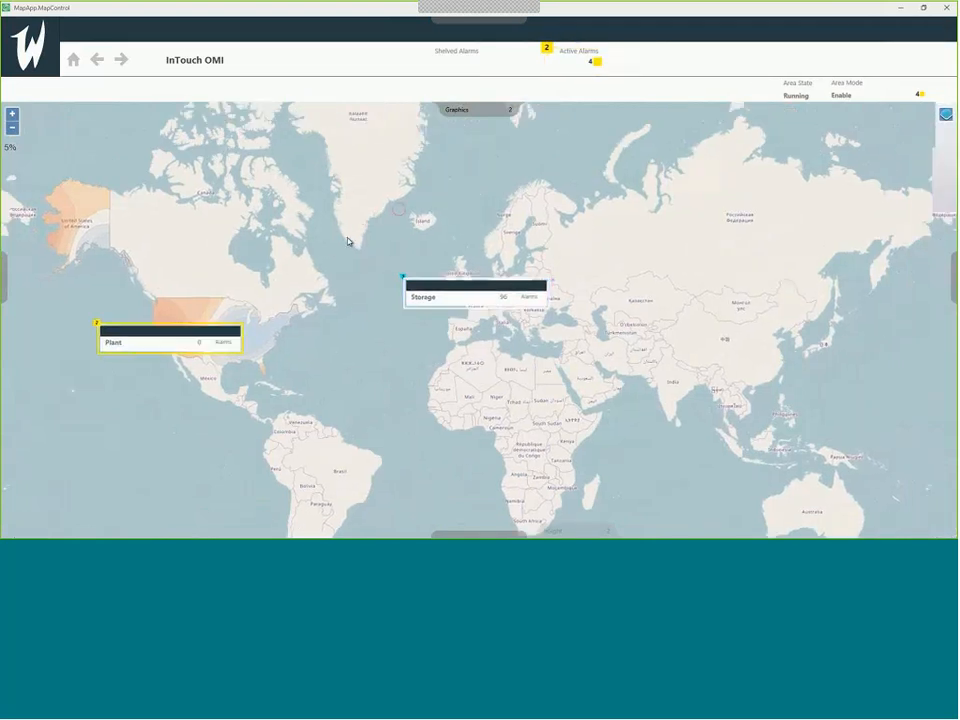
Examine the building markers in France up close, open the Building_2 overview, and close the runtime application.
{"action": "left_click", "coordinate": [13, 114]}
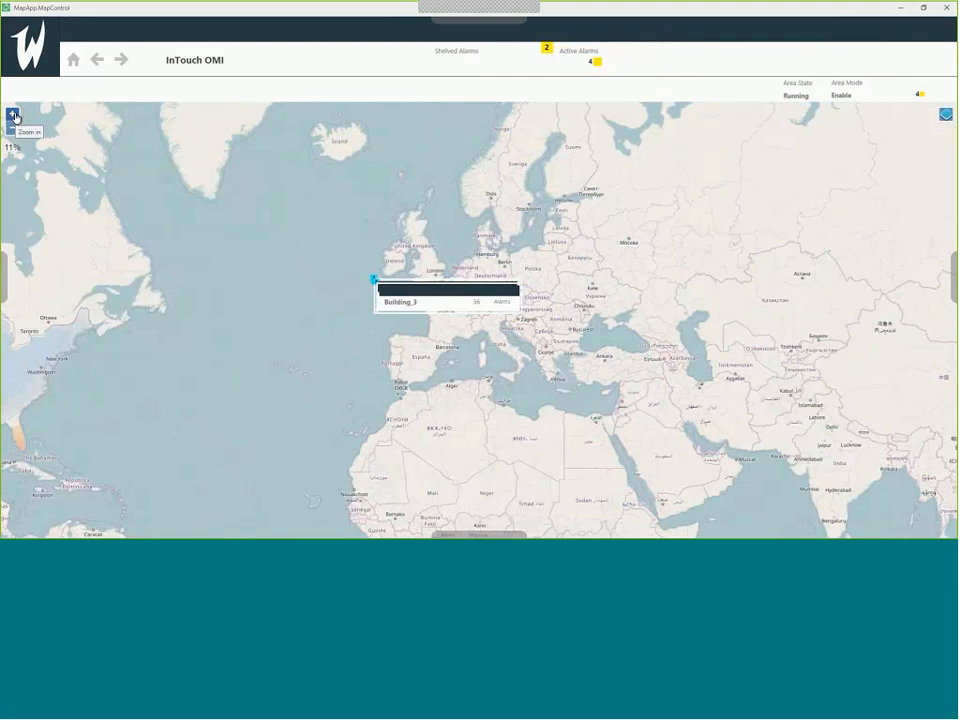
{"action": "left_click", "coordinate": [13, 114]}
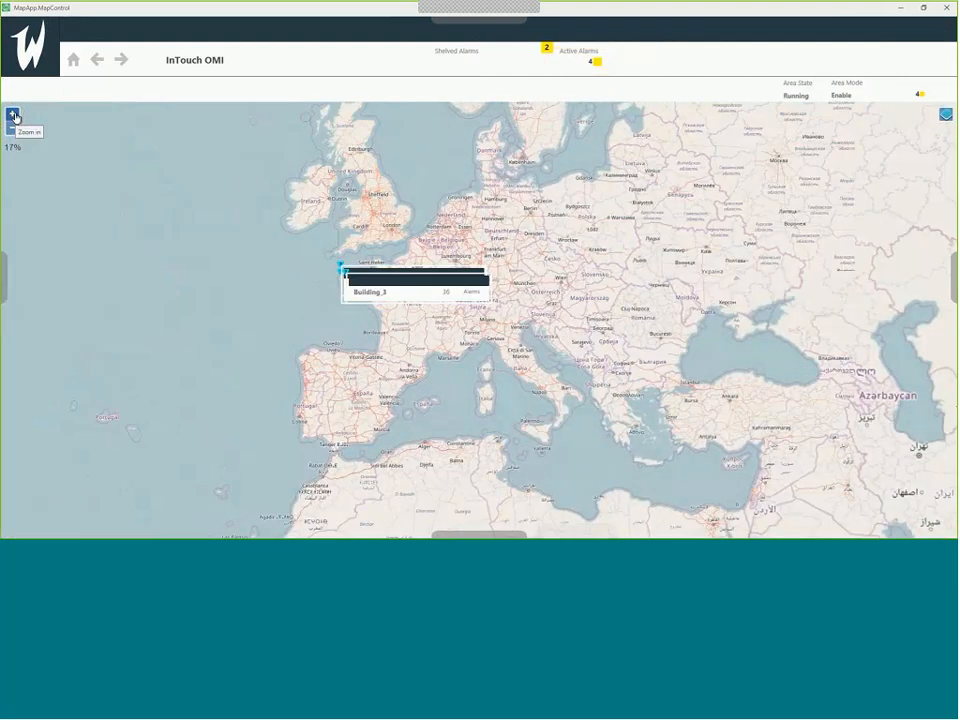
{"action": "left_click", "coordinate": [13, 114]}
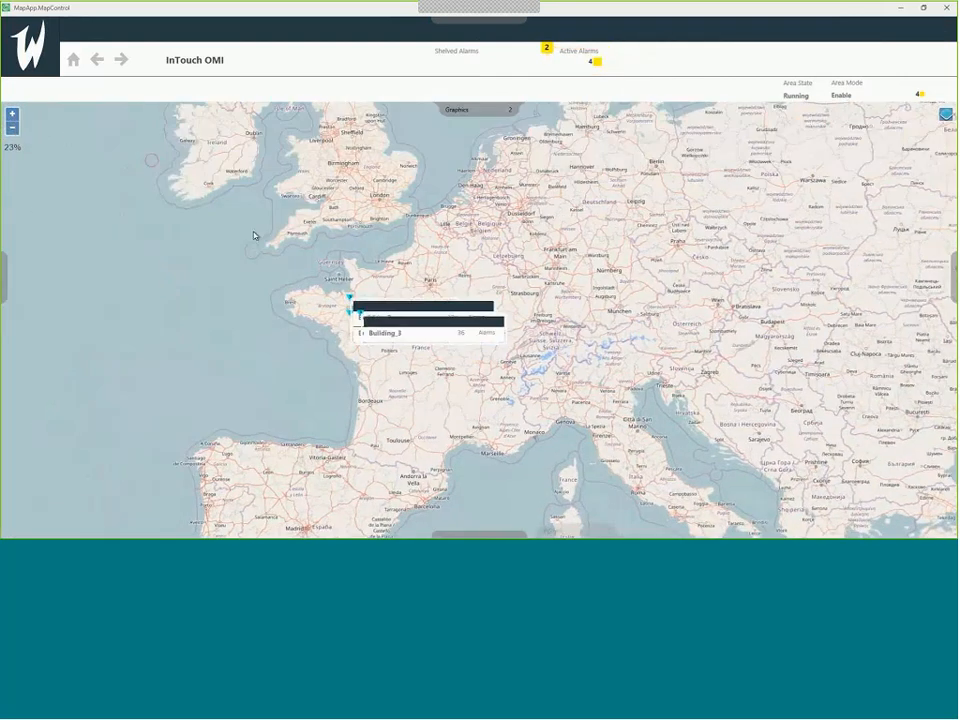
{"action": "left_click_drag", "start_coordinate": [253, 236], "coordinate": [304, 244]}
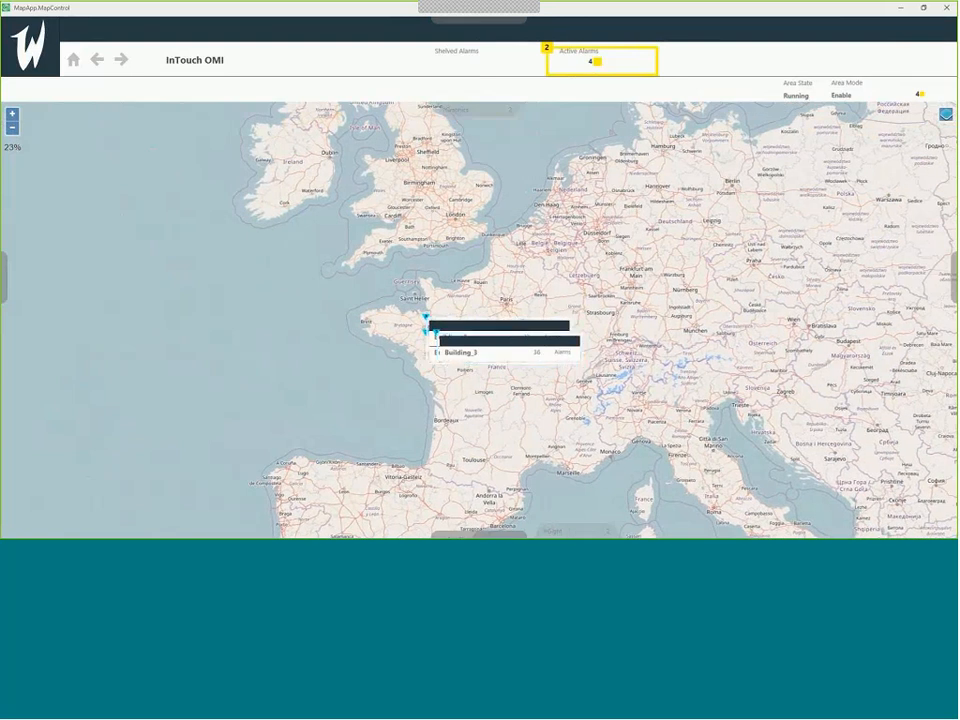
{"action": "left_click", "coordinate": [13, 114]}
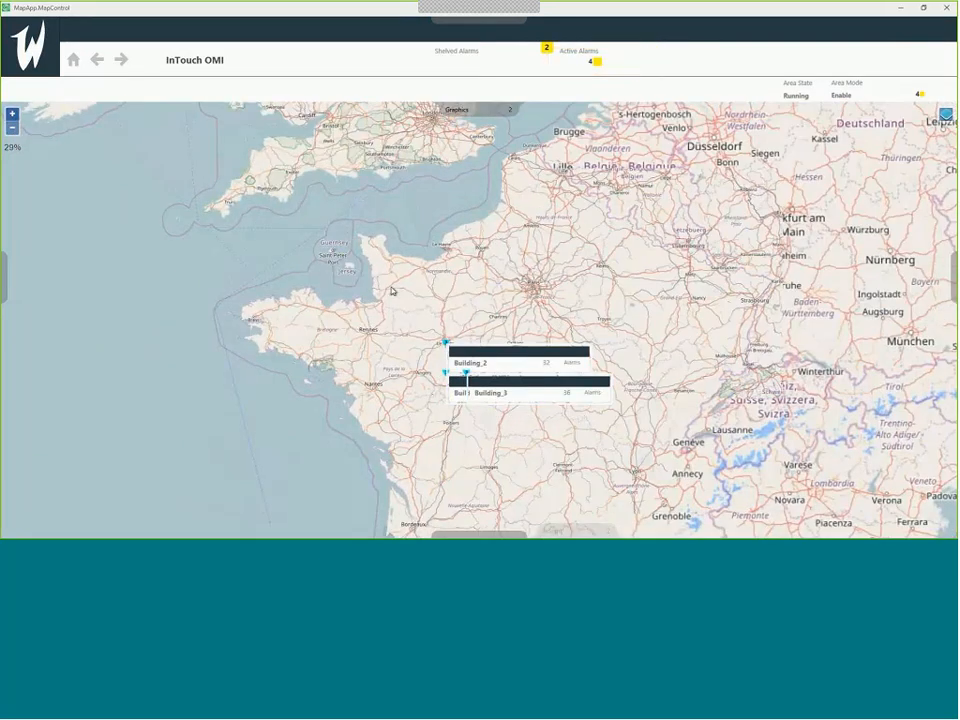
{"action": "left_click_drag", "start_coordinate": [392, 291], "coordinate": [368, 198]}
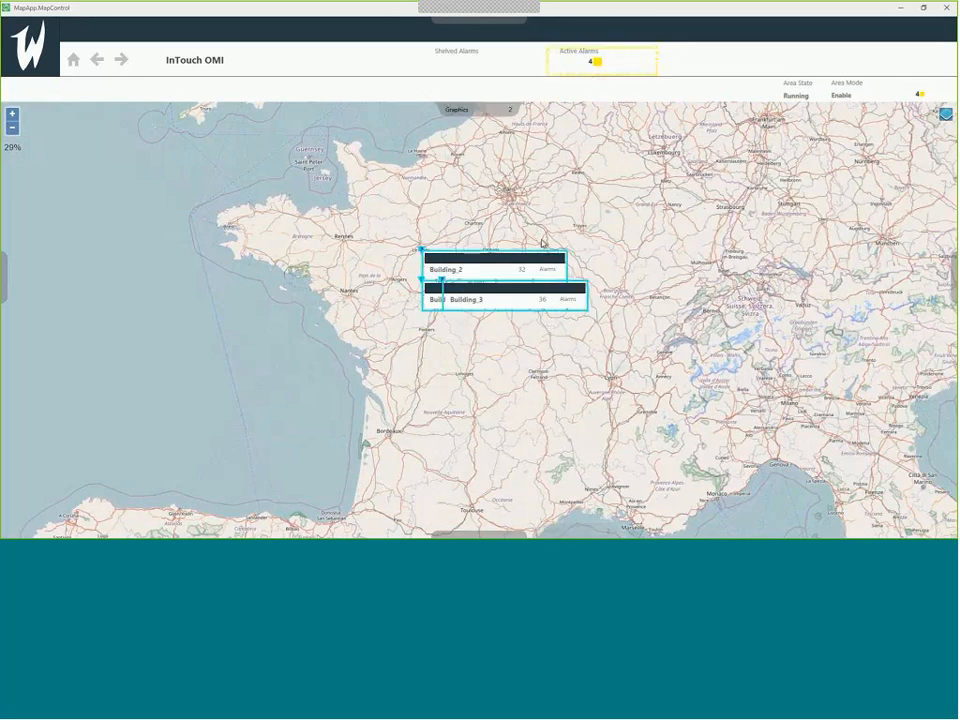
{"action": "left_click", "coordinate": [493, 270]}
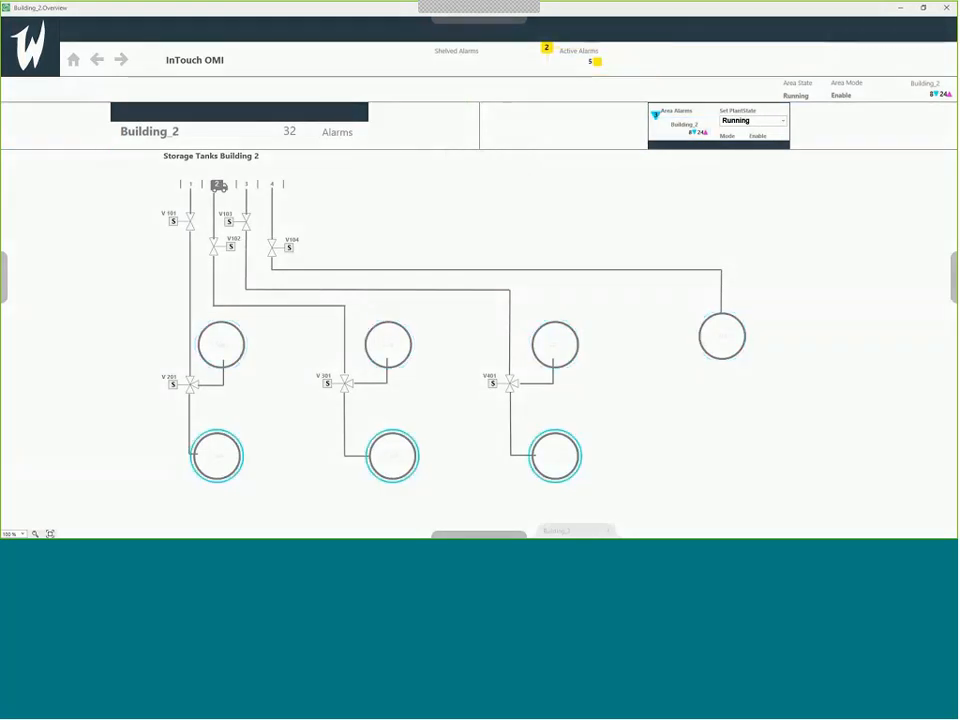
{"action": "left_click", "coordinate": [946, 7]}
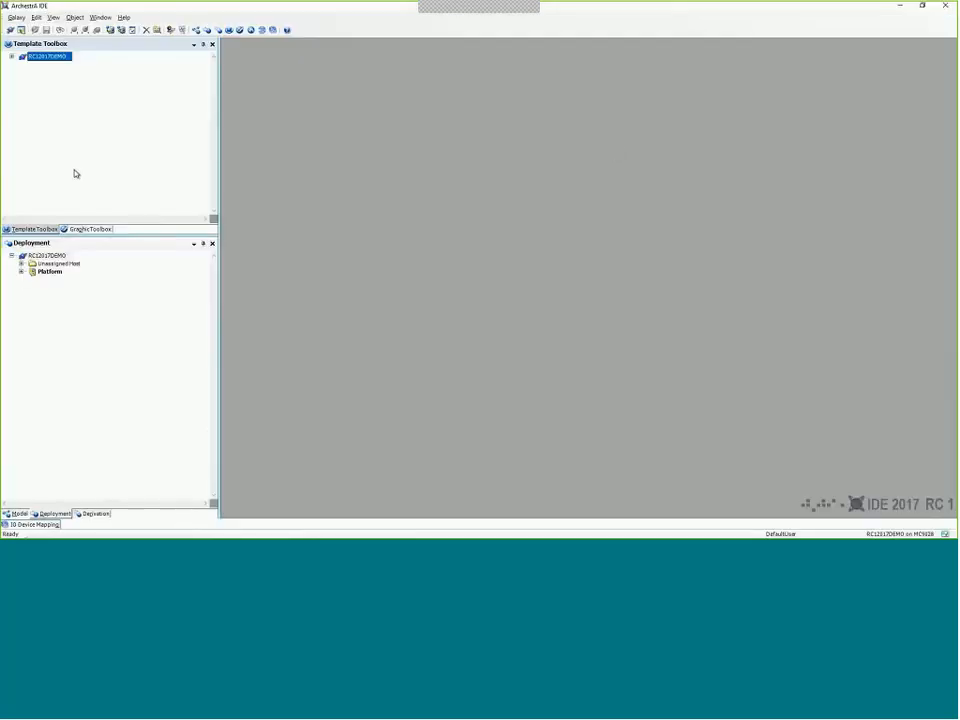
In the ArchestrA IDE, open the default MapApp from the InTouch OMI Apps graphics folder for editing.
{"action": "left_click", "coordinate": [82, 230]}
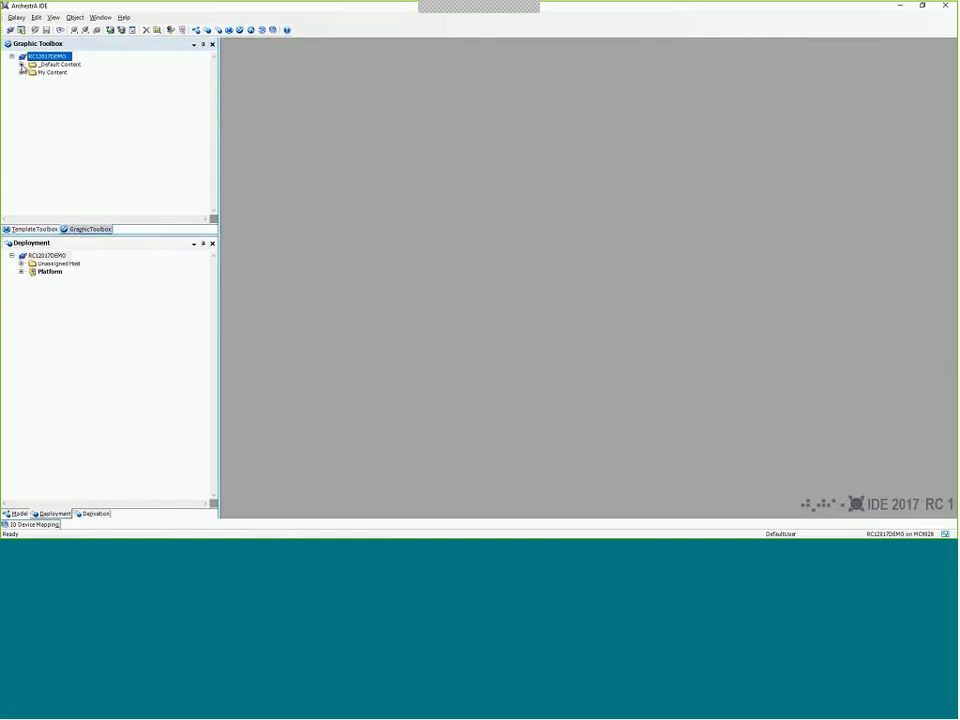
{"action": "left_click", "coordinate": [21, 65]}
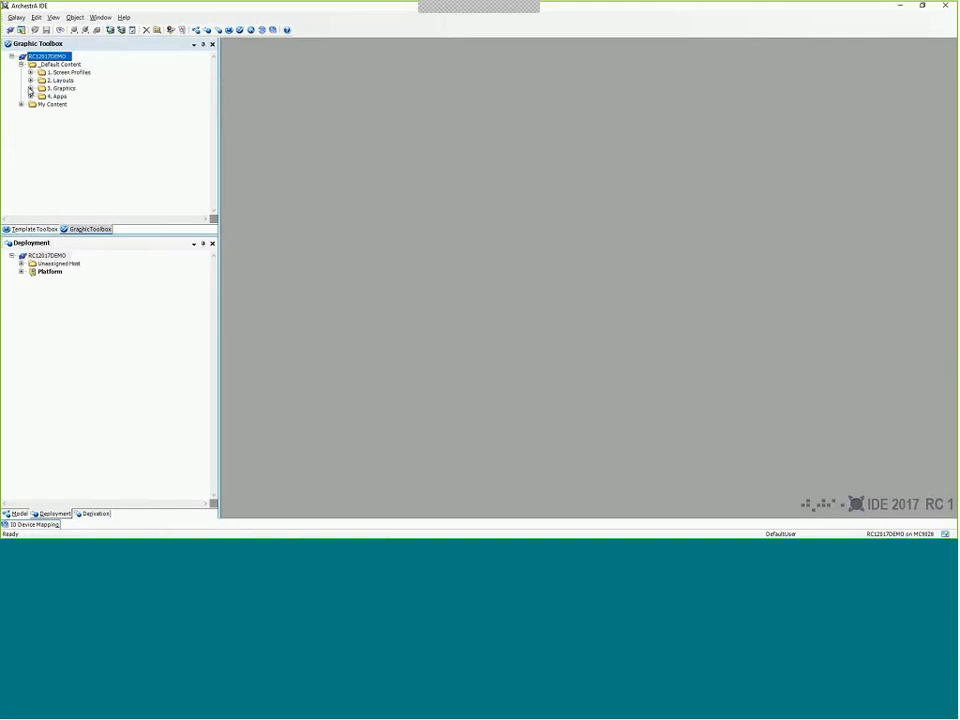
{"action": "left_click", "coordinate": [31, 96]}
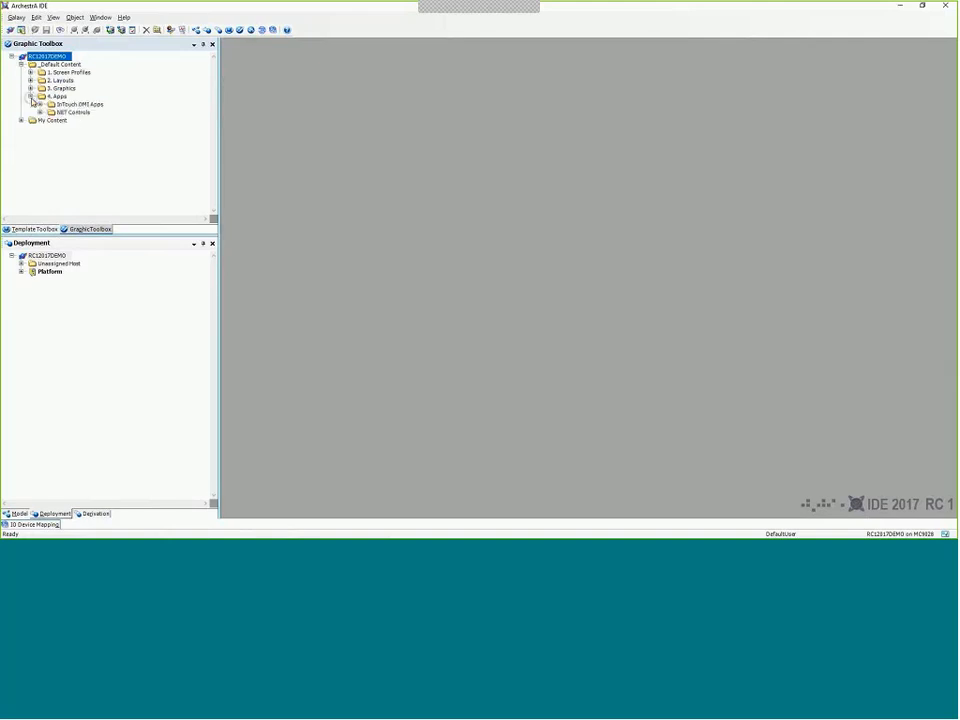
{"action": "left_click", "coordinate": [40, 104]}
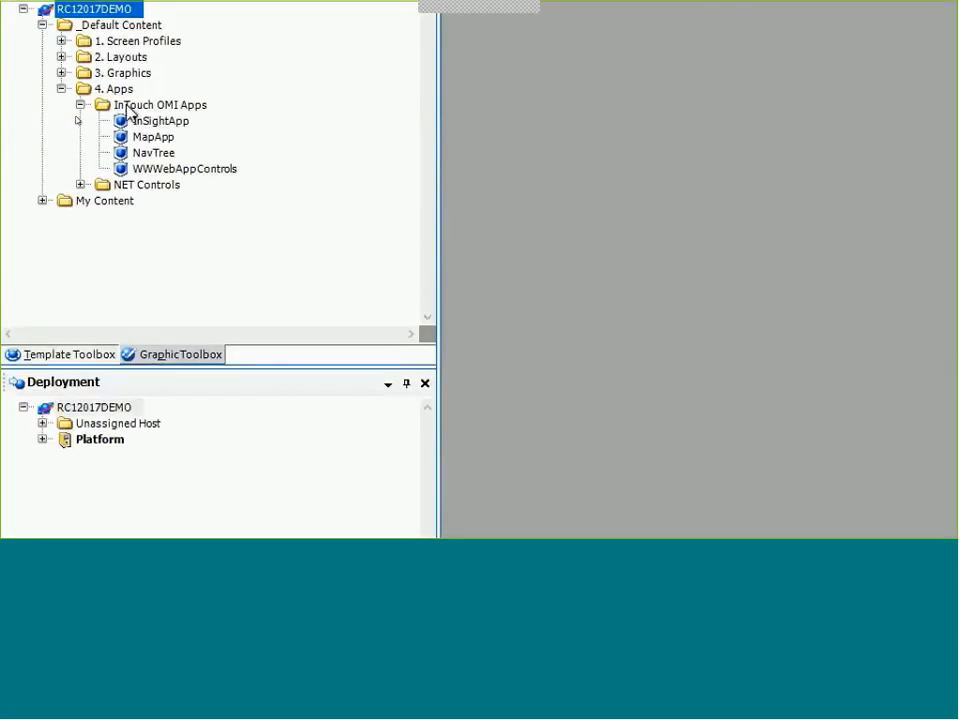
{"action": "left_click", "coordinate": [155, 137]}
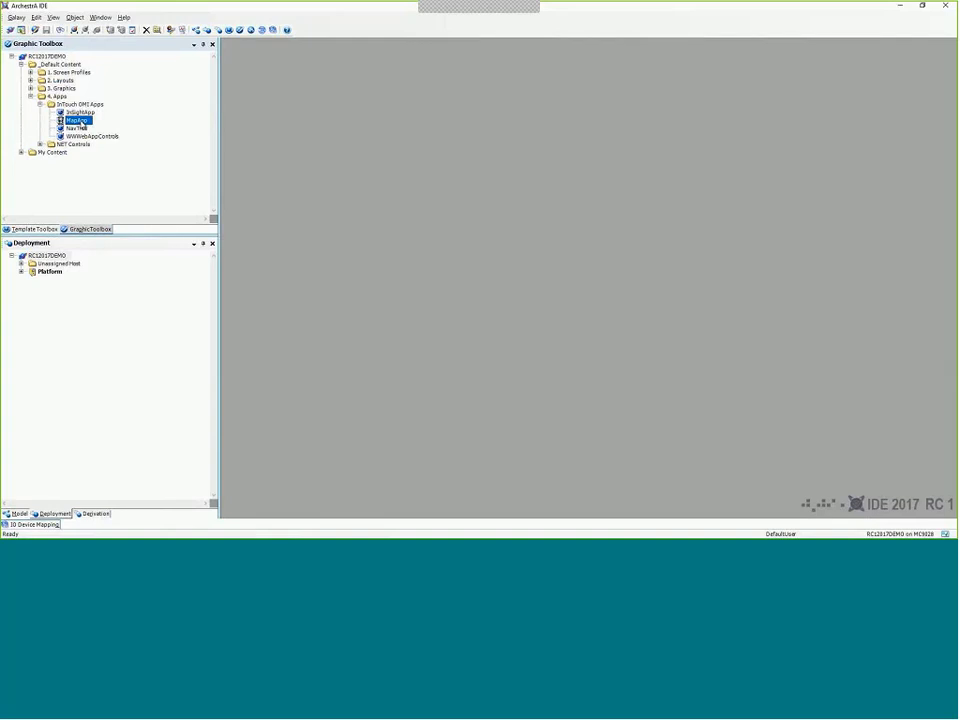
{"action": "double_click", "coordinate": [80, 123]}
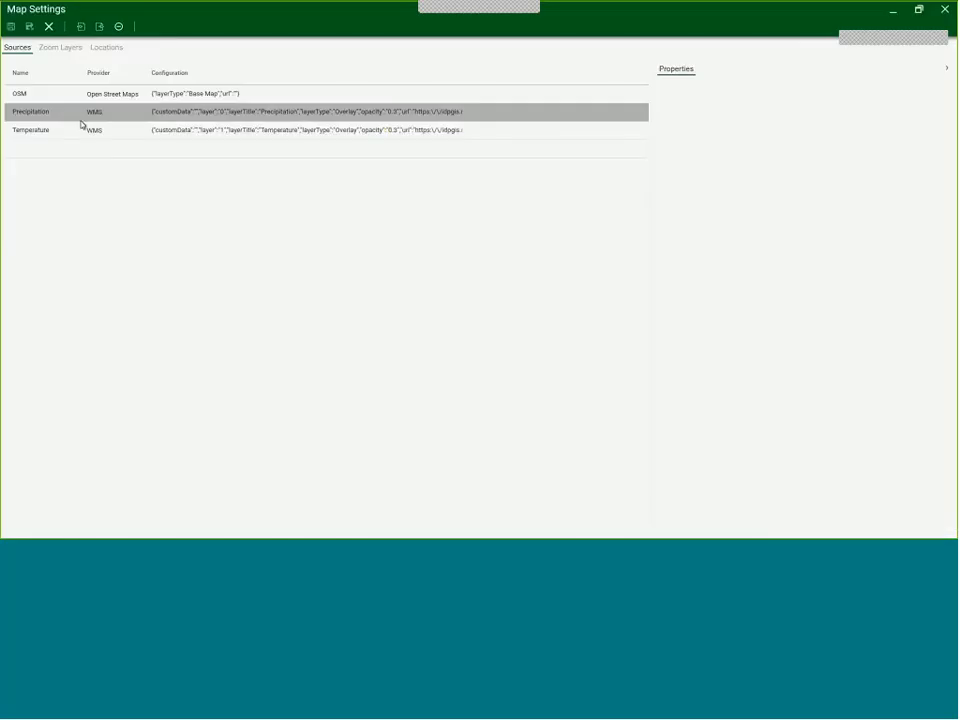
Examine the provider choices and properties of the OSM and Temperature sources, and review the defined zoom layers.
{"action": "left_click", "coordinate": [261, 96]}
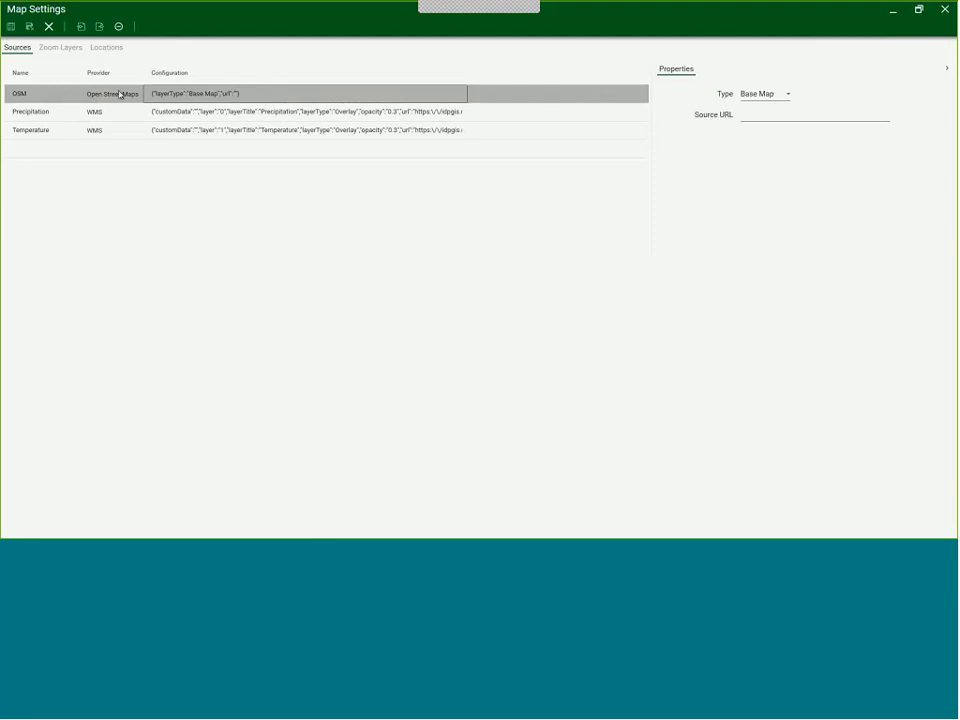
{"action": "left_click", "coordinate": [120, 94]}
{"action": "left_click", "coordinate": [129, 96]}
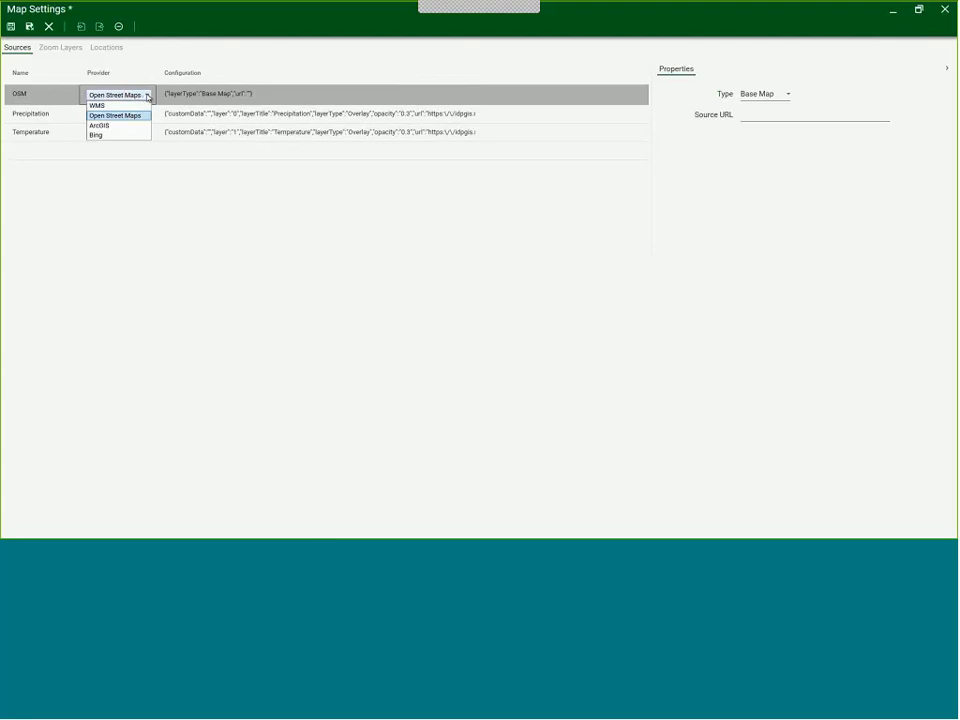
{"action": "left_click", "coordinate": [147, 97]}
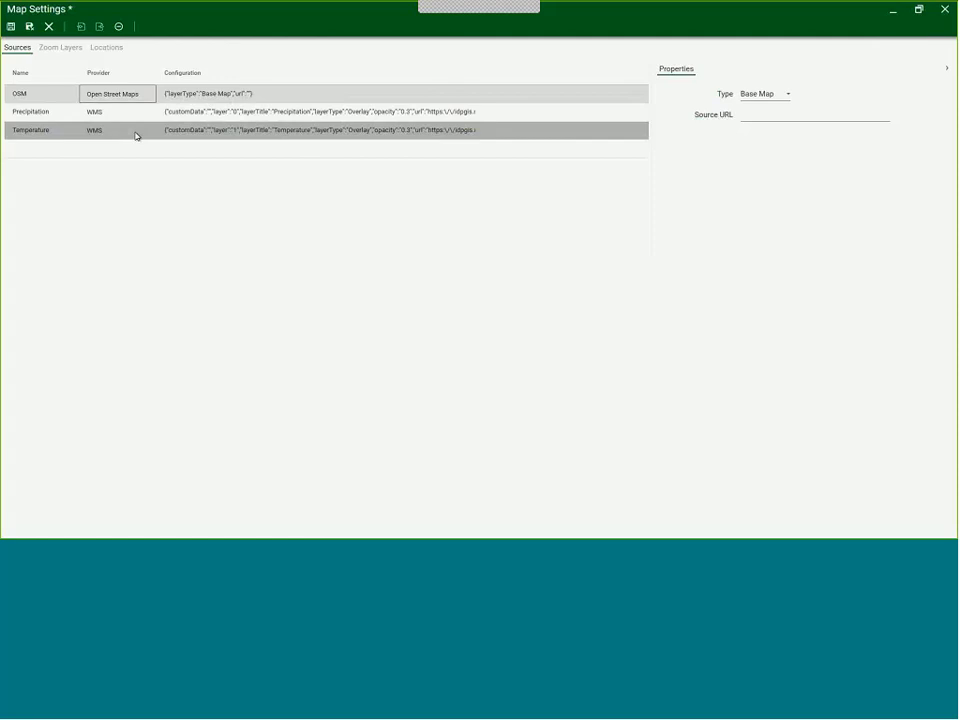
{"action": "left_click", "coordinate": [136, 135]}
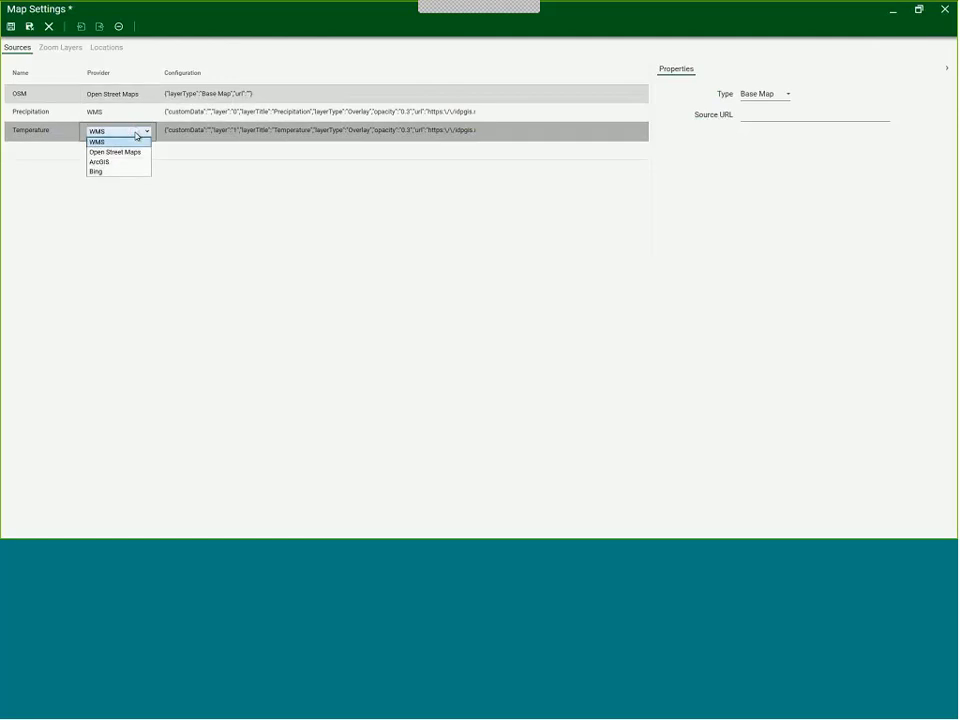
{"action": "left_click", "coordinate": [230, 136]}
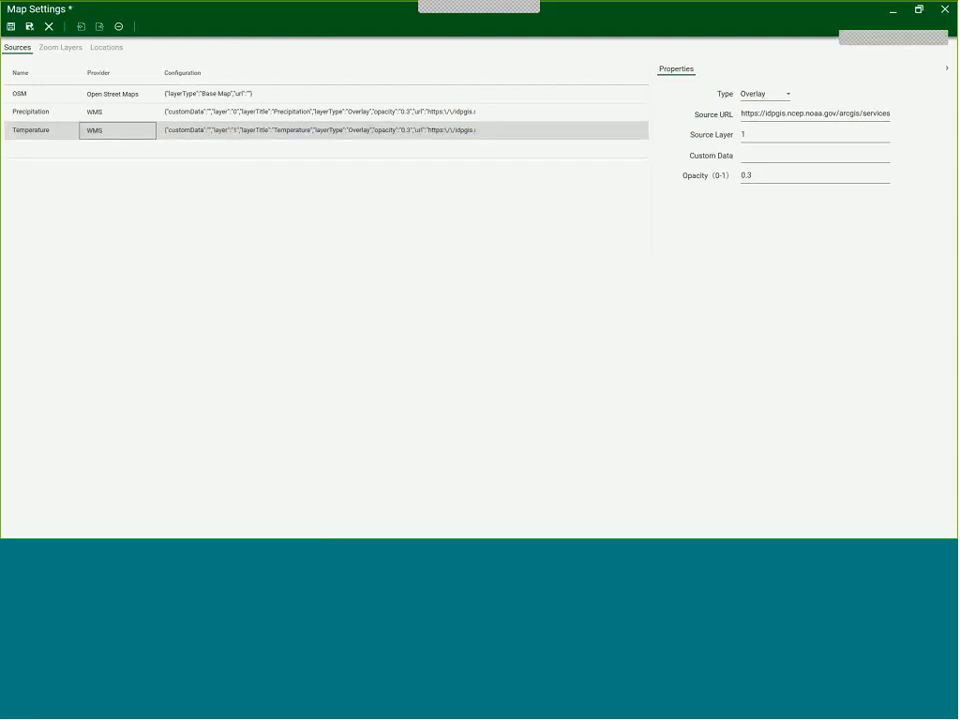
{"action": "left_click", "coordinate": [70, 48]}
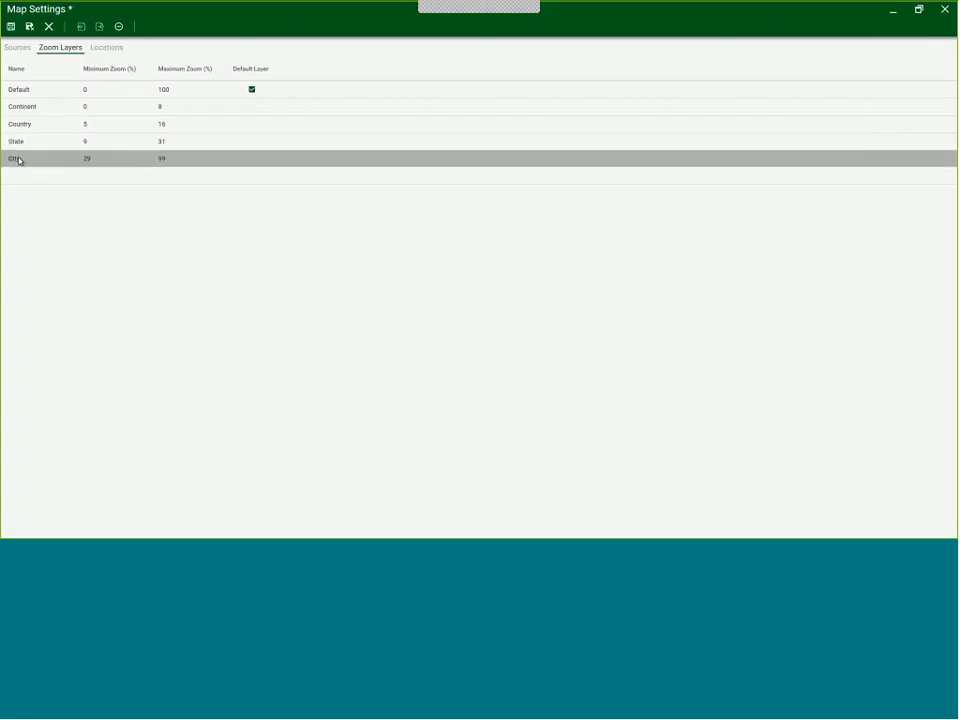
Add the Sites asset's AlarmState graphic to the map locations and assign it to the State layer.
{"action": "left_click", "coordinate": [106, 48]}
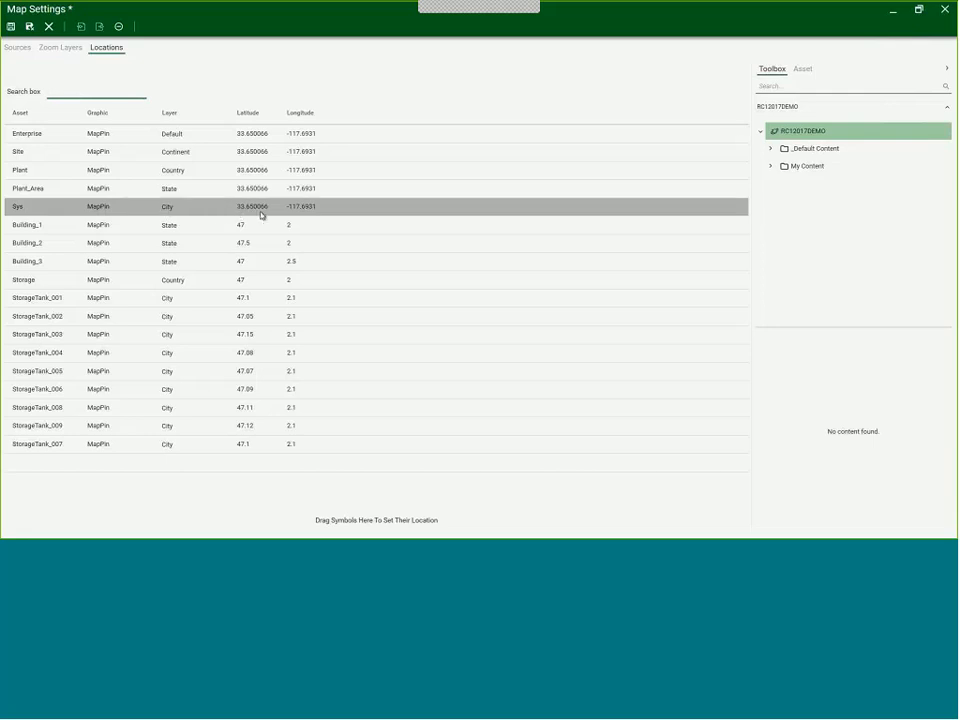
{"action": "left_click", "coordinate": [802, 69]}
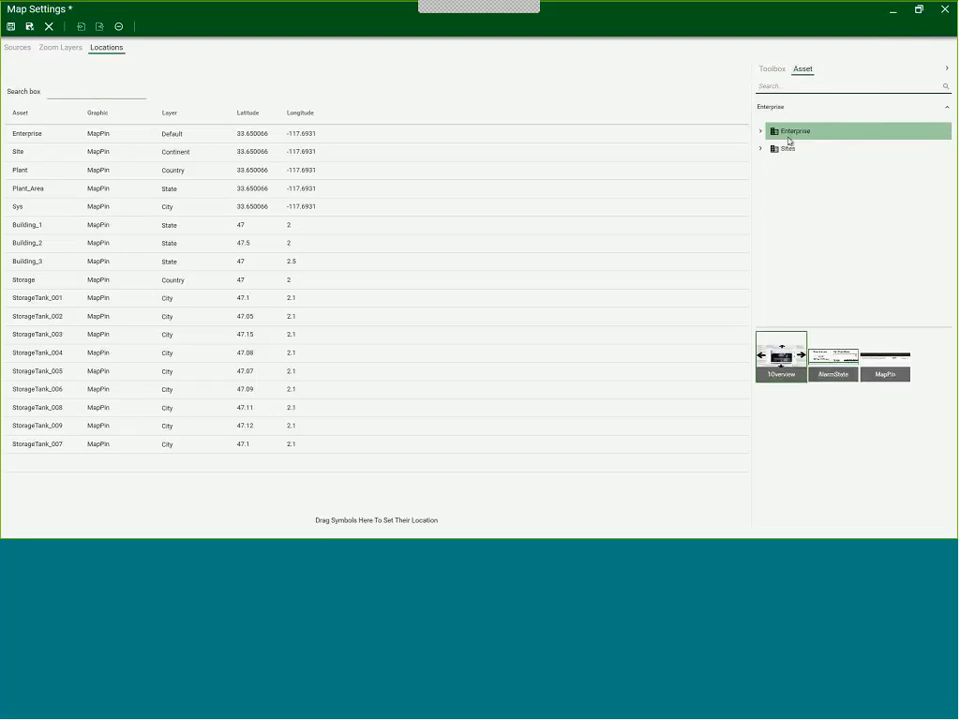
{"action": "left_click", "coordinate": [788, 148]}
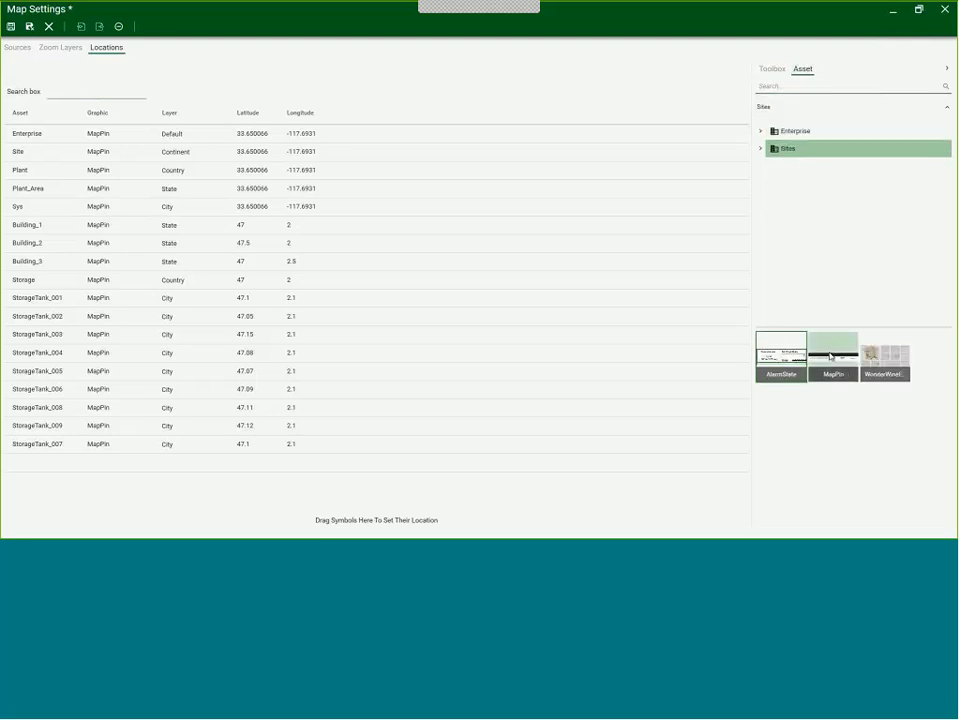
{"action": "left_click_drag", "start_coordinate": [781, 356], "coordinate": [169, 462]}
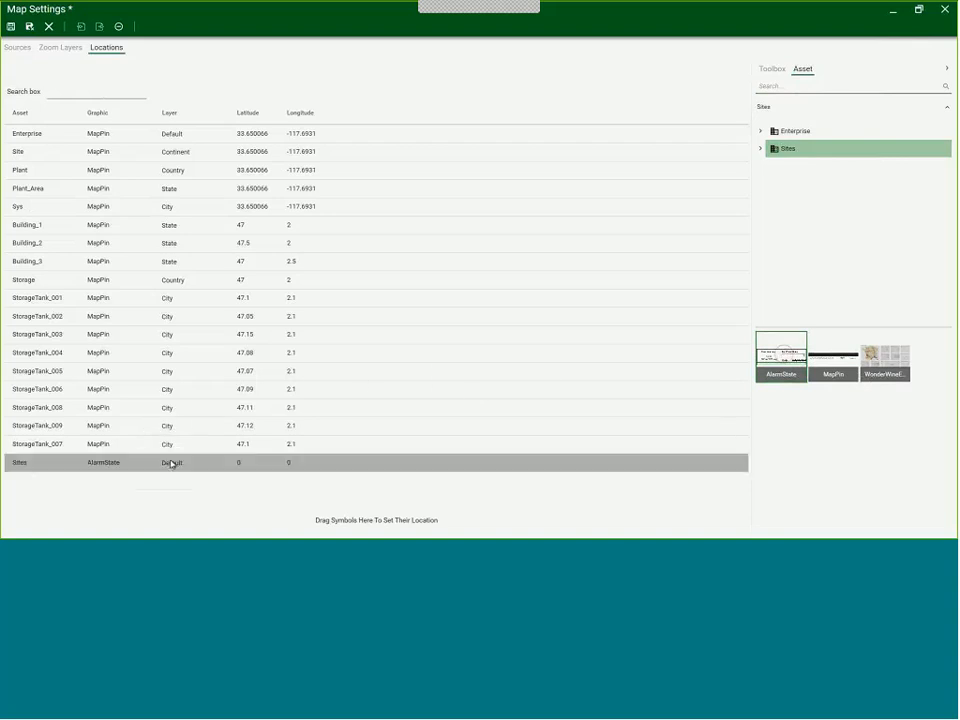
{"action": "left_click", "coordinate": [170, 462]}
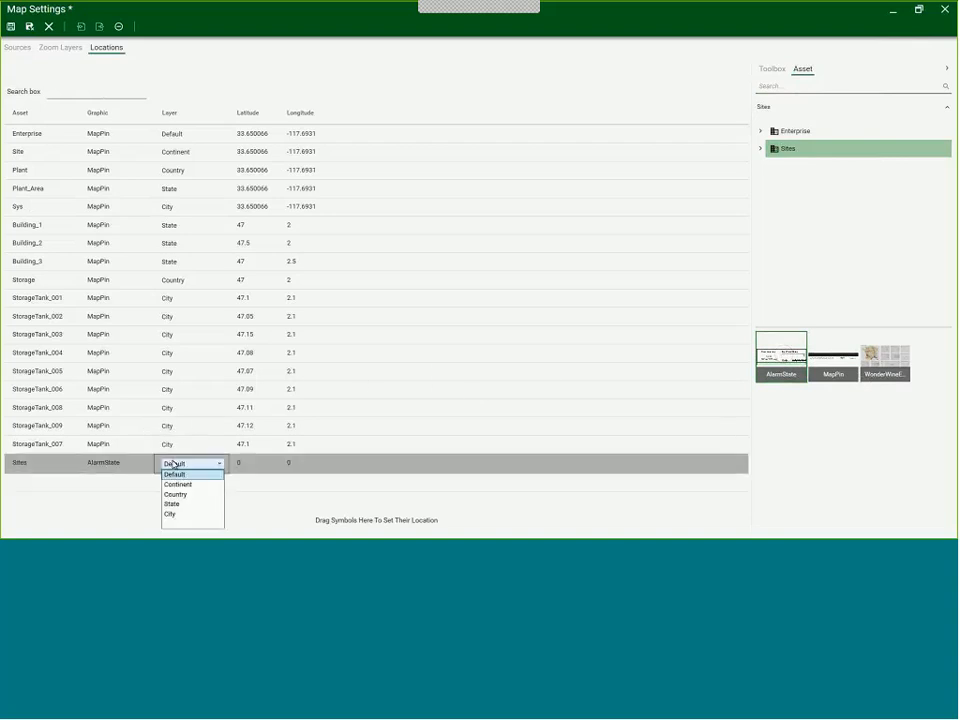
{"action": "left_click", "coordinate": [176, 503]}
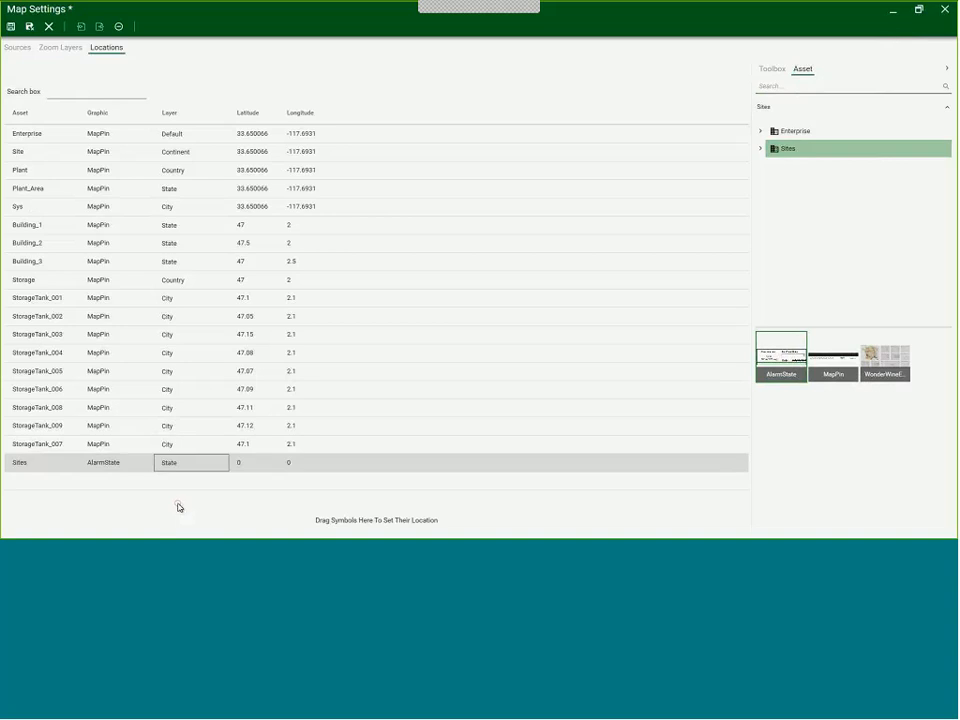
Set the Sites location to latitude 20 and longitude 20, and save the map settings.
{"action": "left_click", "coordinate": [241, 463]}
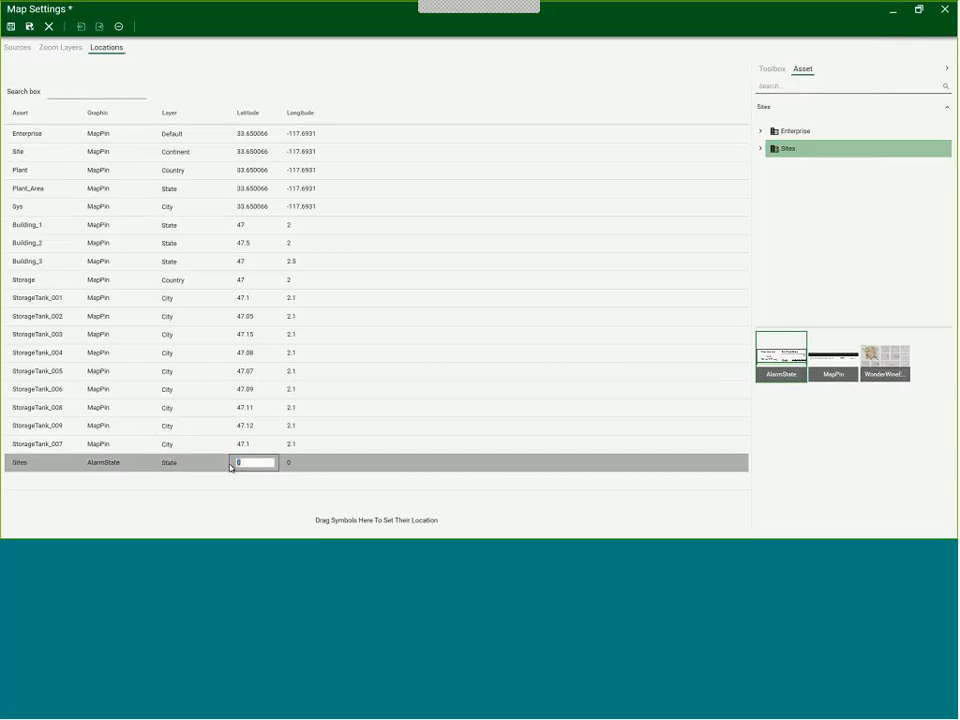
{"action": "type", "text": "20"}
{"action": "key", "text": "Return"}
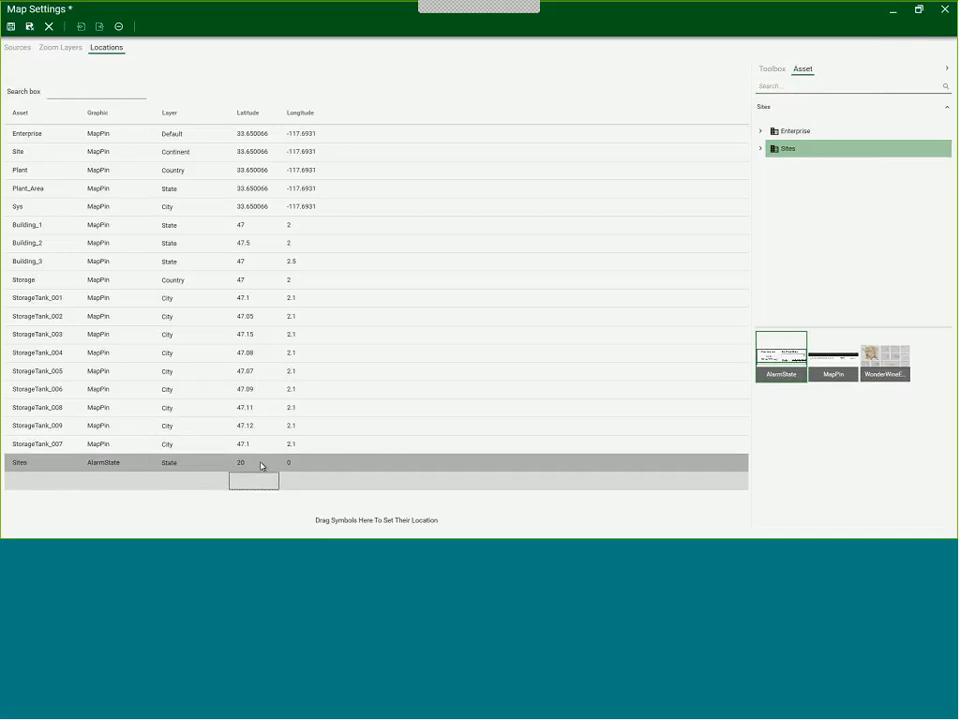
{"action": "left_click", "coordinate": [290, 465]}
{"action": "left_click", "coordinate": [290, 465]}
{"action": "left_click_drag", "start_coordinate": [293, 465], "coordinate": [279, 466]}
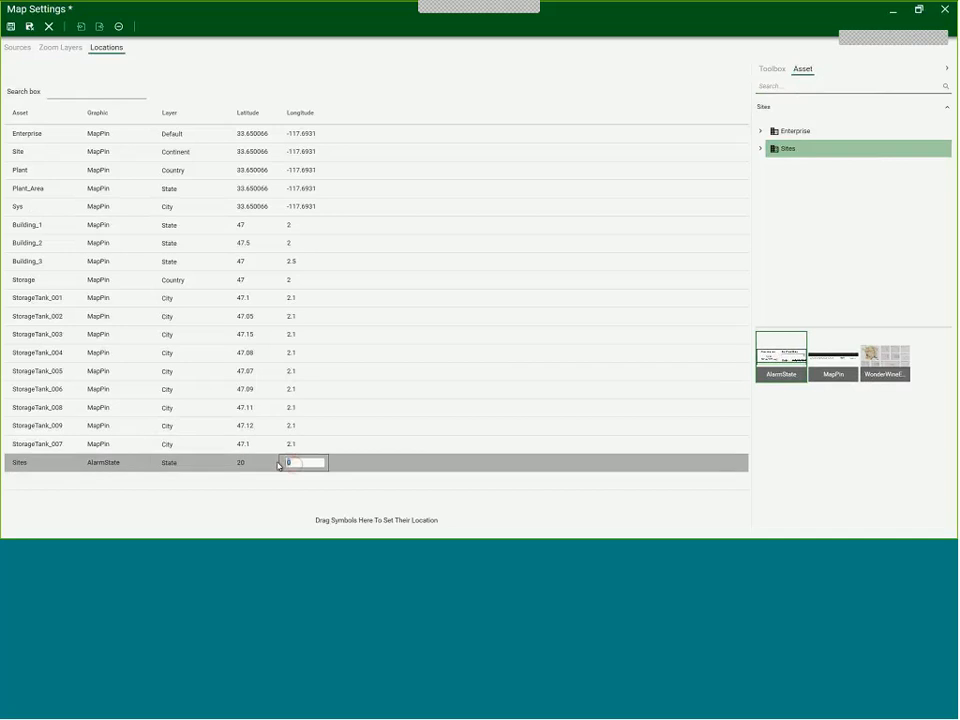
{"action": "type", "text": "20"}
{"action": "key", "text": "Return"}
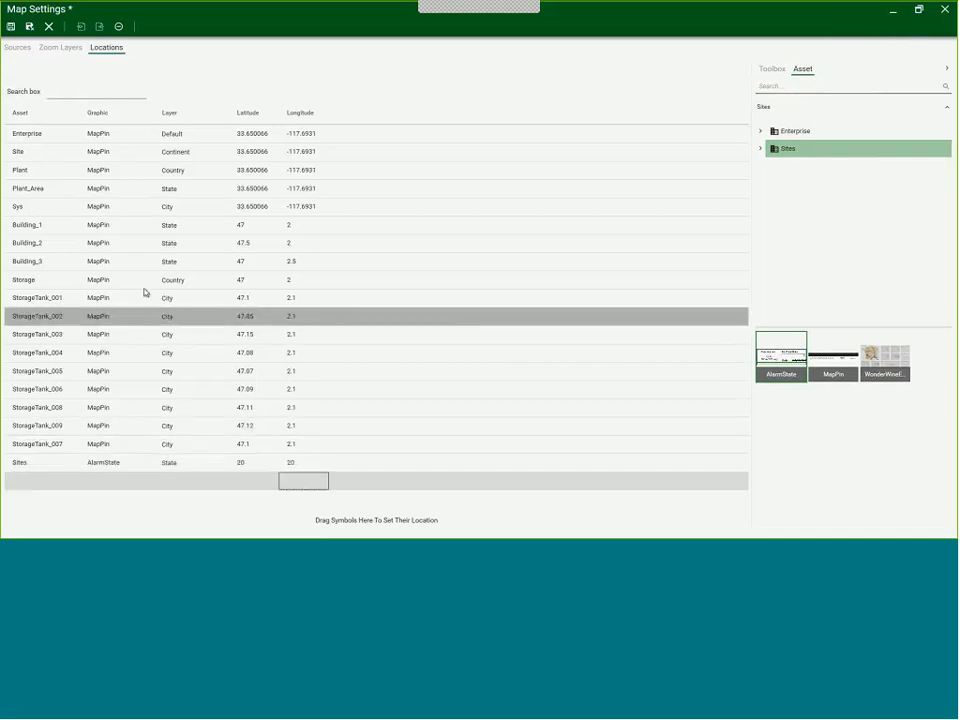
{"action": "left_click", "coordinate": [29, 28]}
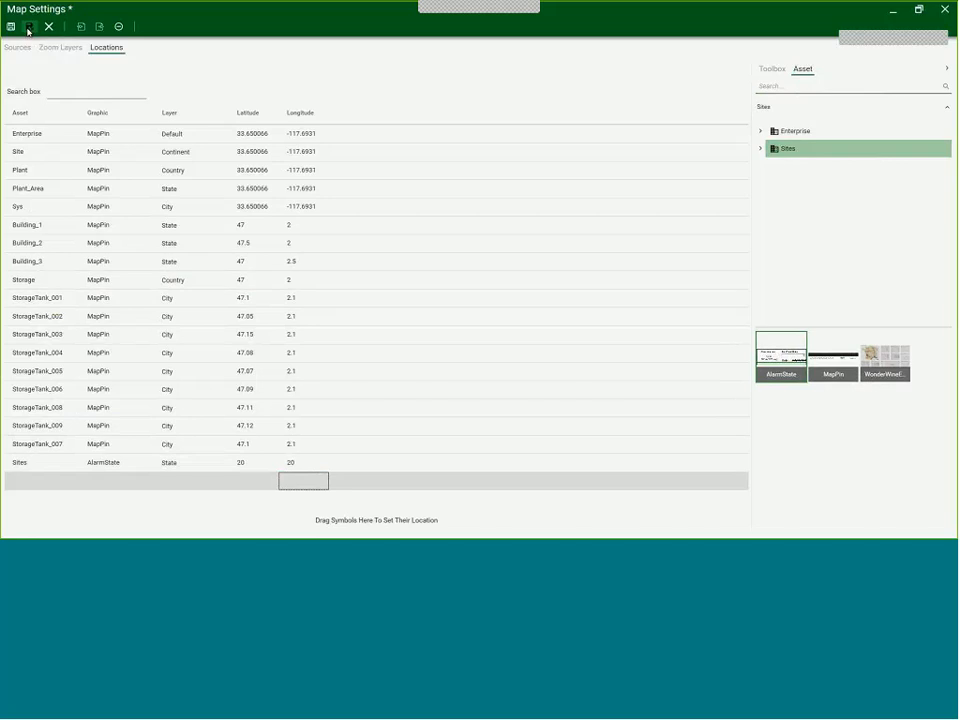